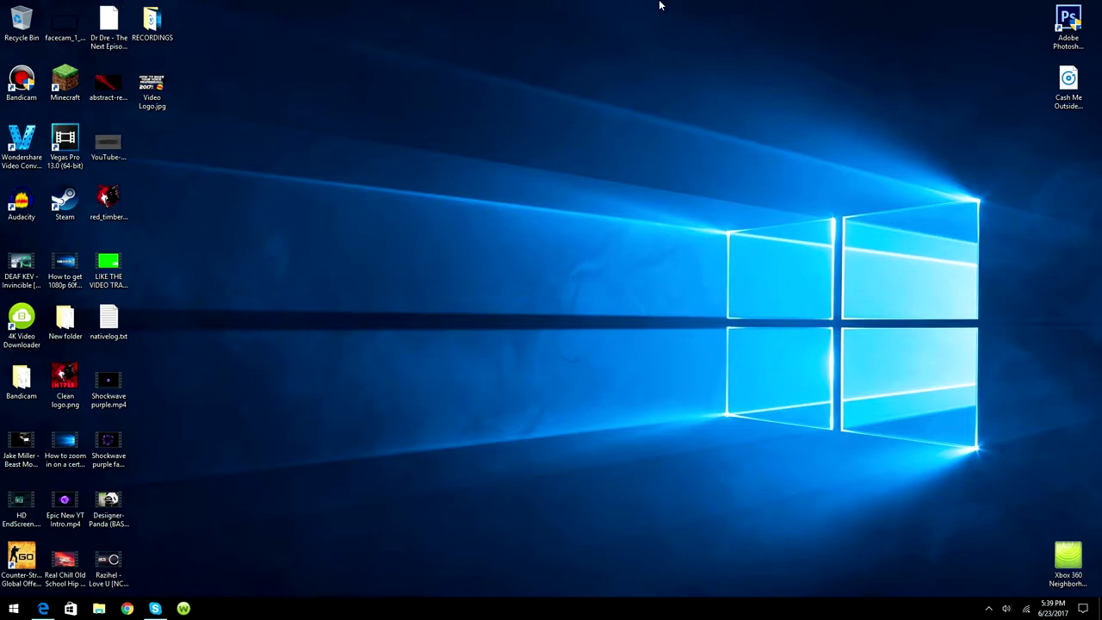
# Step: Rearrange the open windows, visit the YouTube channel page, then close the browser
pyautogui.moveTo(660, 5); pyautogui.dragTo(566, 230)
pyautogui.moveTo(362, 70); pyautogui.dragTo(972, 520)
pyautogui.moveTo(1074, 129); pyautogui.dragTo(174, 511)
pyautogui.moveTo(199, 3); pyautogui.dragTo(1038, 496)
pyautogui.click(40, 613)
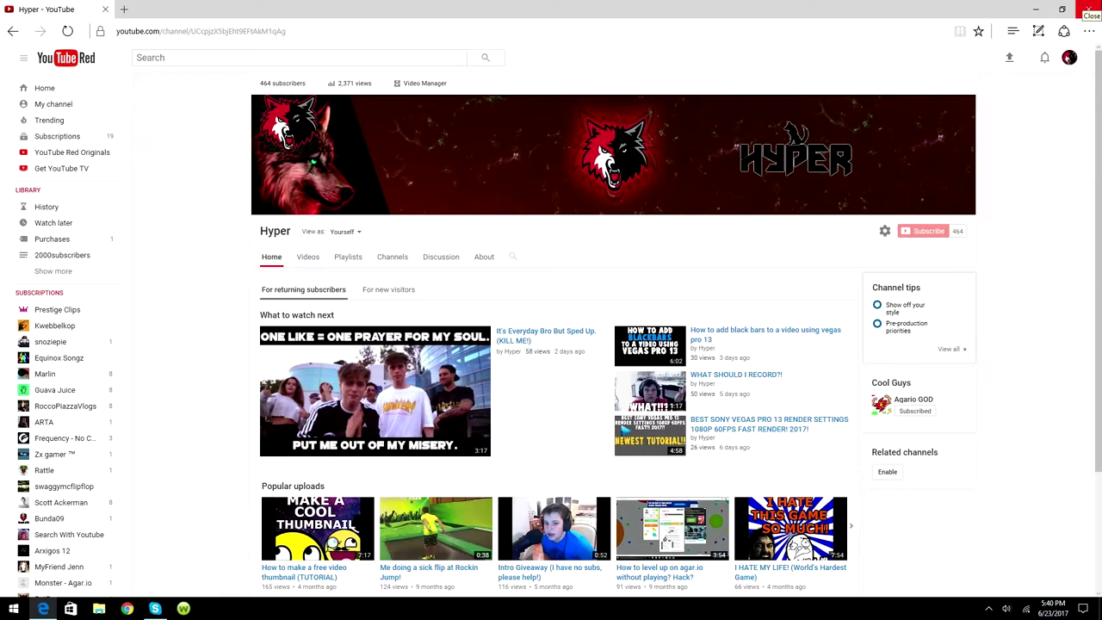
pyautogui.click(1088, 10)
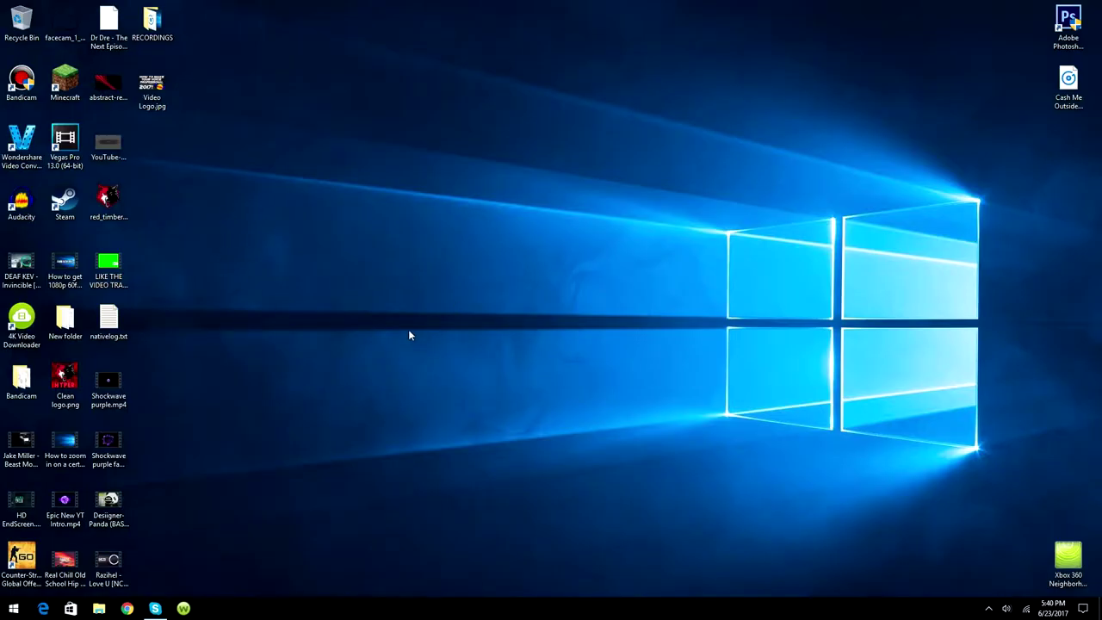
# Step: Launch Audacity from its desktop shortcut, make its window taller, and check the speaker volume
pyautogui.moveTo(242, 282); pyautogui.dragTo(554, 398)
pyautogui.moveTo(284, 2); pyautogui.dragTo(675, 572)
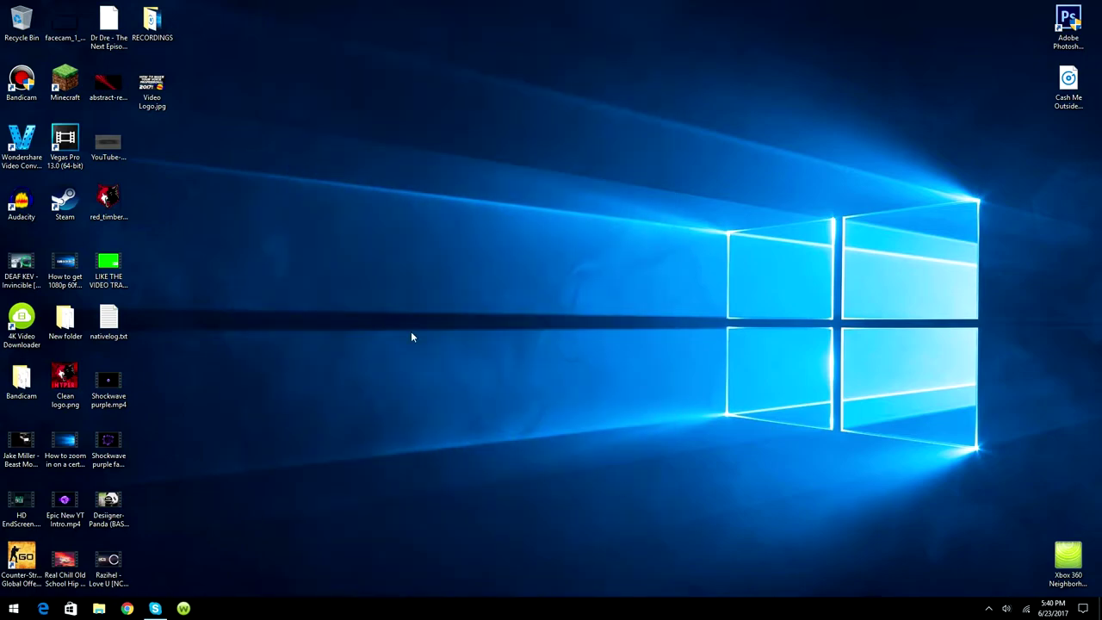
pyautogui.doubleClick(30, 214)
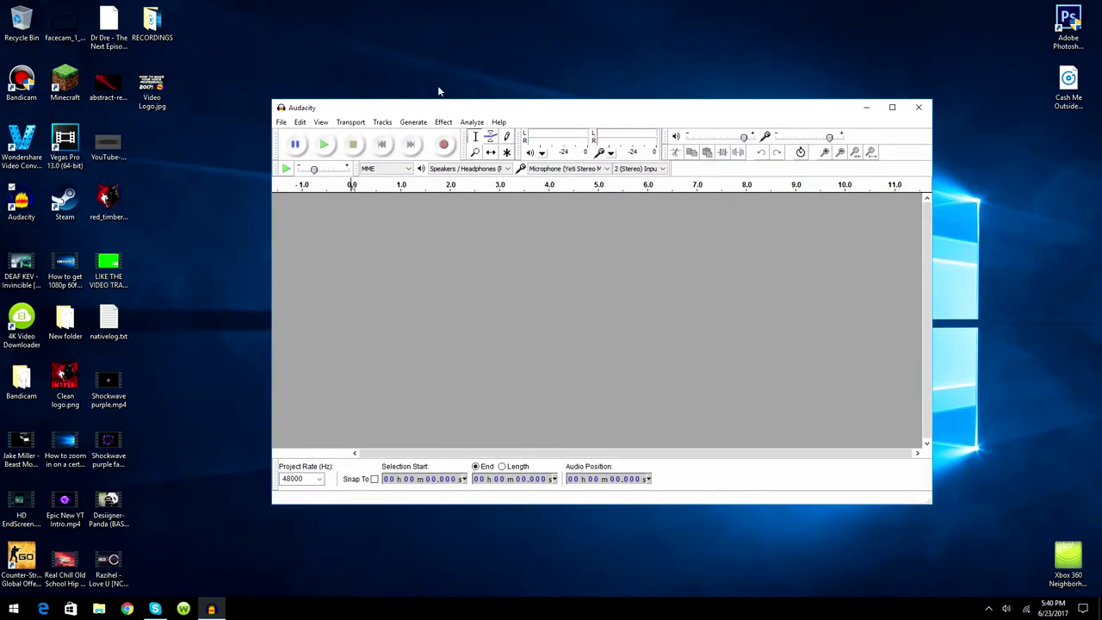
pyautogui.moveTo(386, 101); pyautogui.dragTo(292, 100)
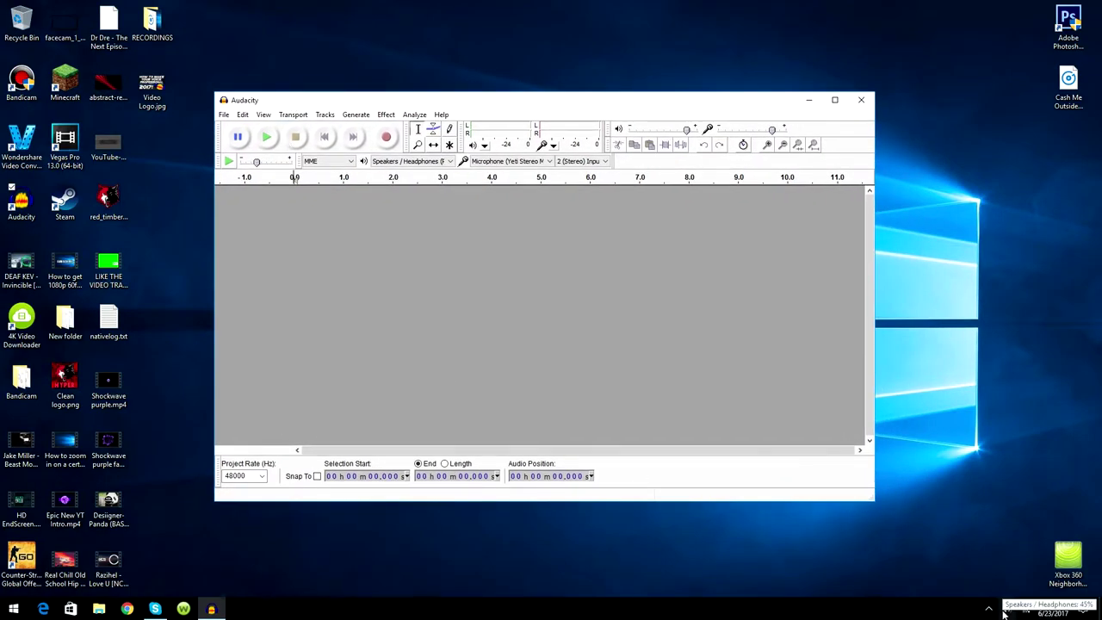
pyautogui.click(1004, 612)
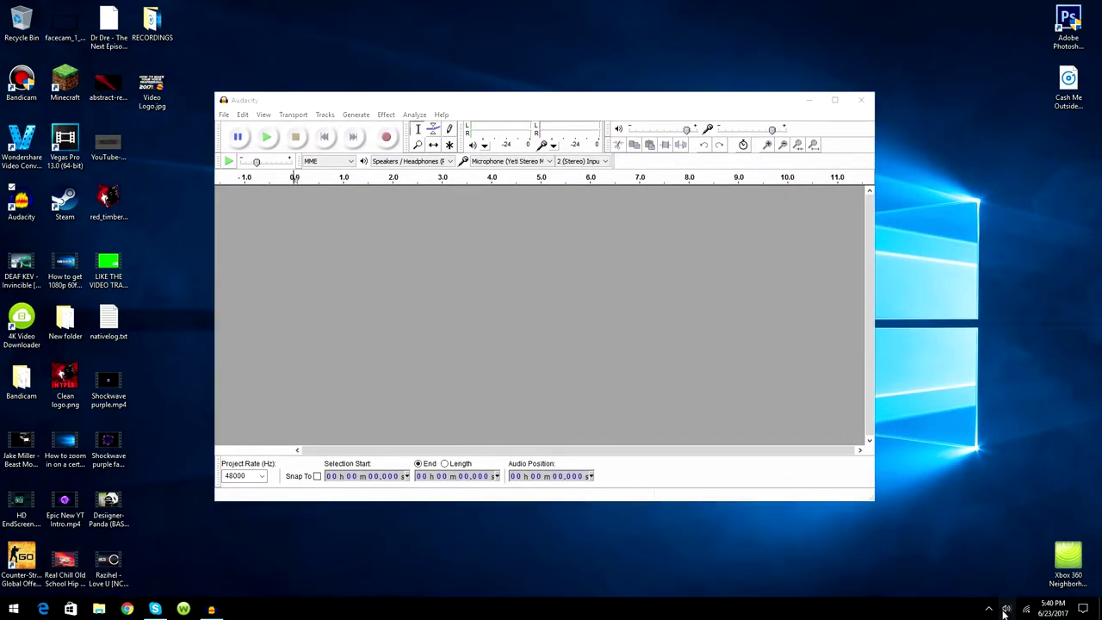
pyautogui.click(1005, 611)
# Step: Set the Yeti Stereo Microphone's default format to 2 channel, 16 bit, 48000 Hz (DVD Quality)
pyautogui.rightClick(1005, 611)
pyautogui.click(997, 573)
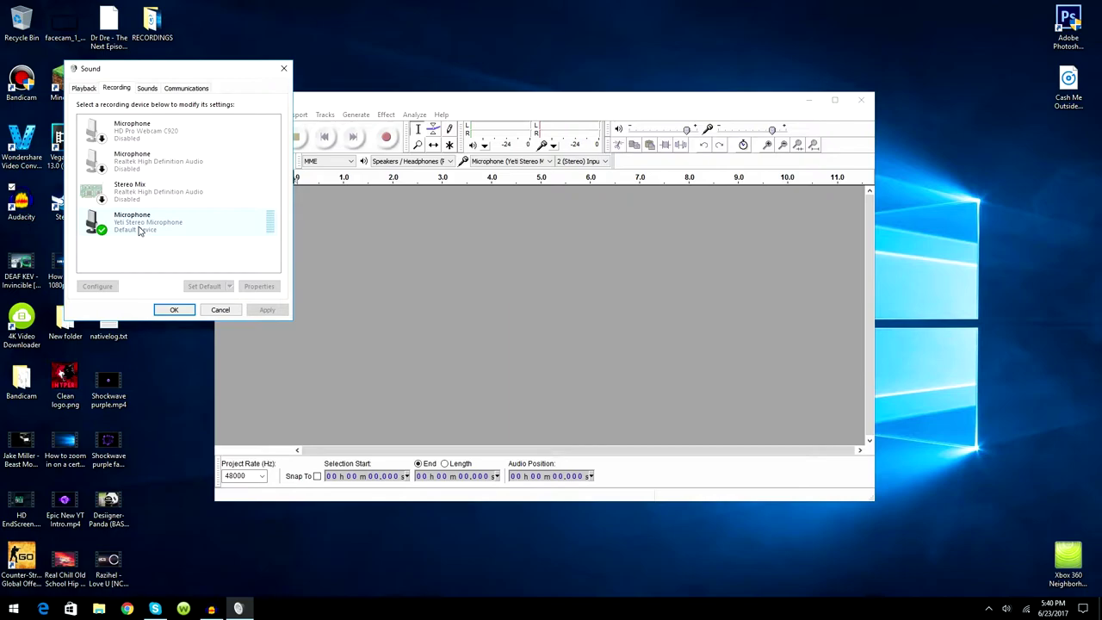
pyautogui.doubleClick(137, 222)
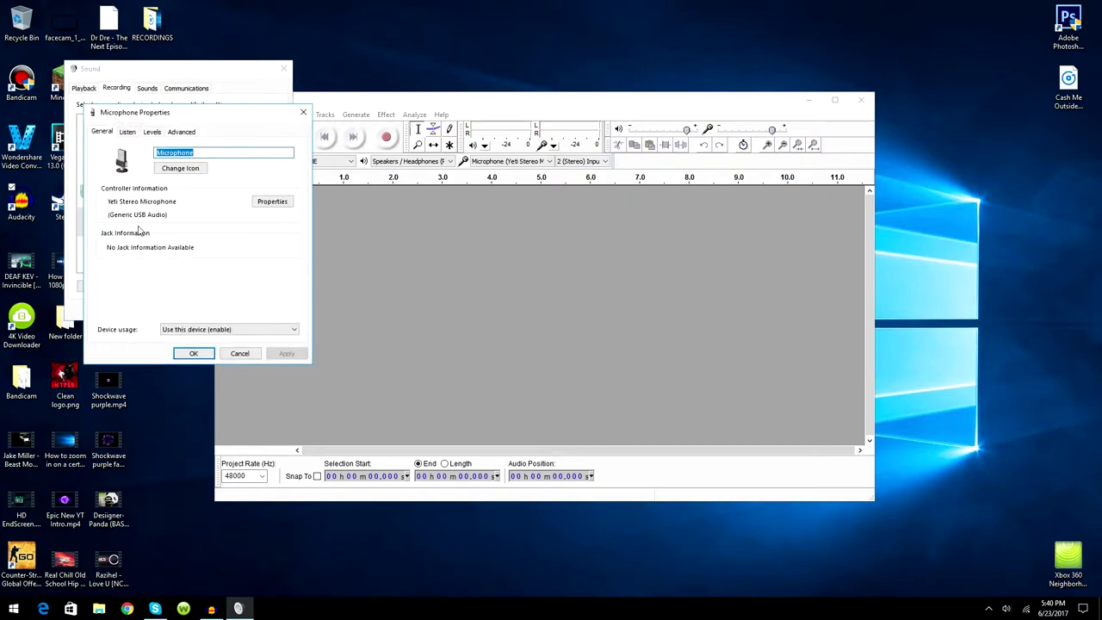
pyautogui.click(181, 133)
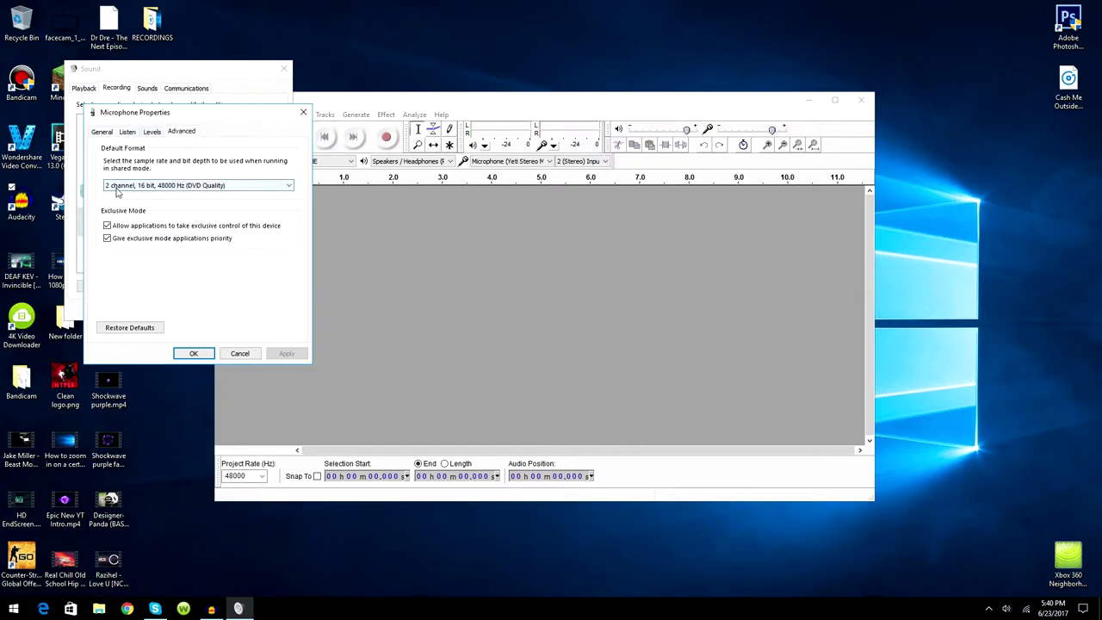
pyautogui.click(118, 192)
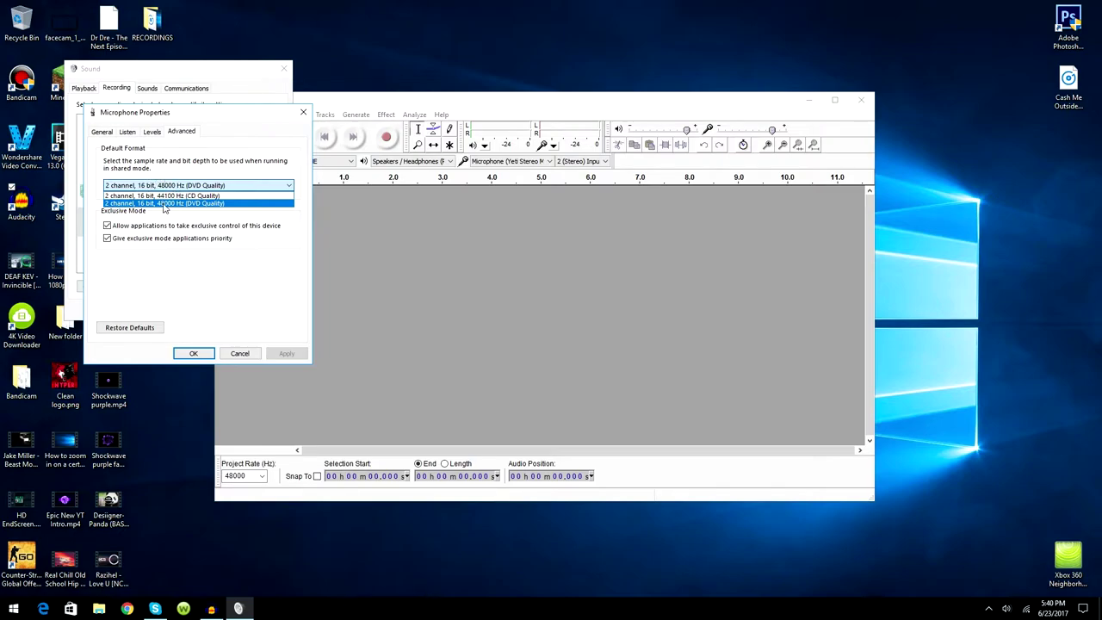
pyautogui.click(234, 314)
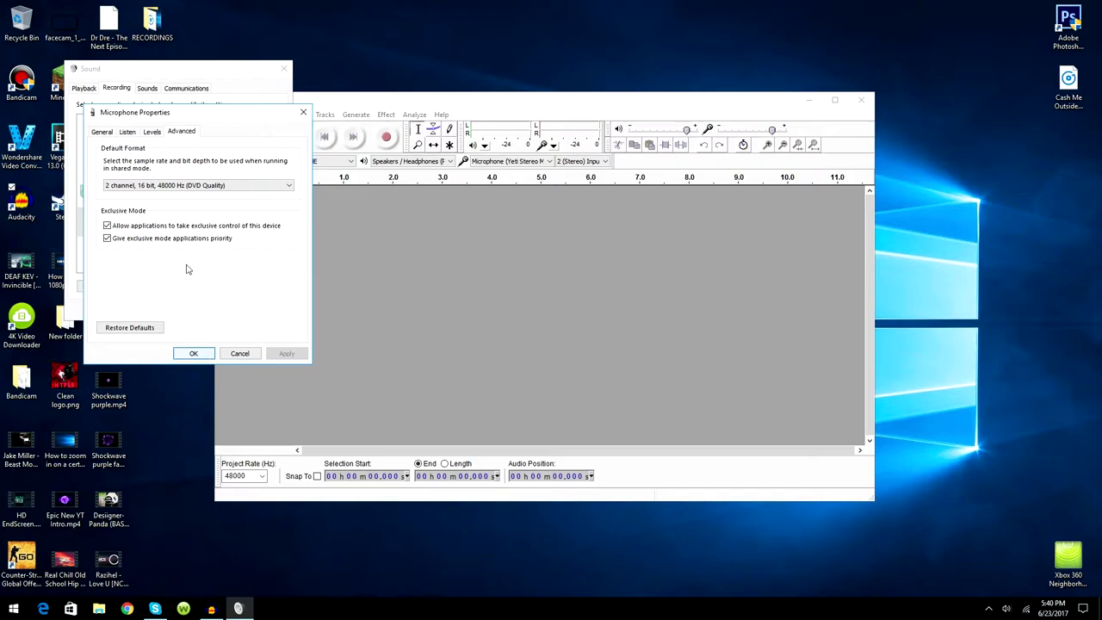
pyautogui.click(187, 354)
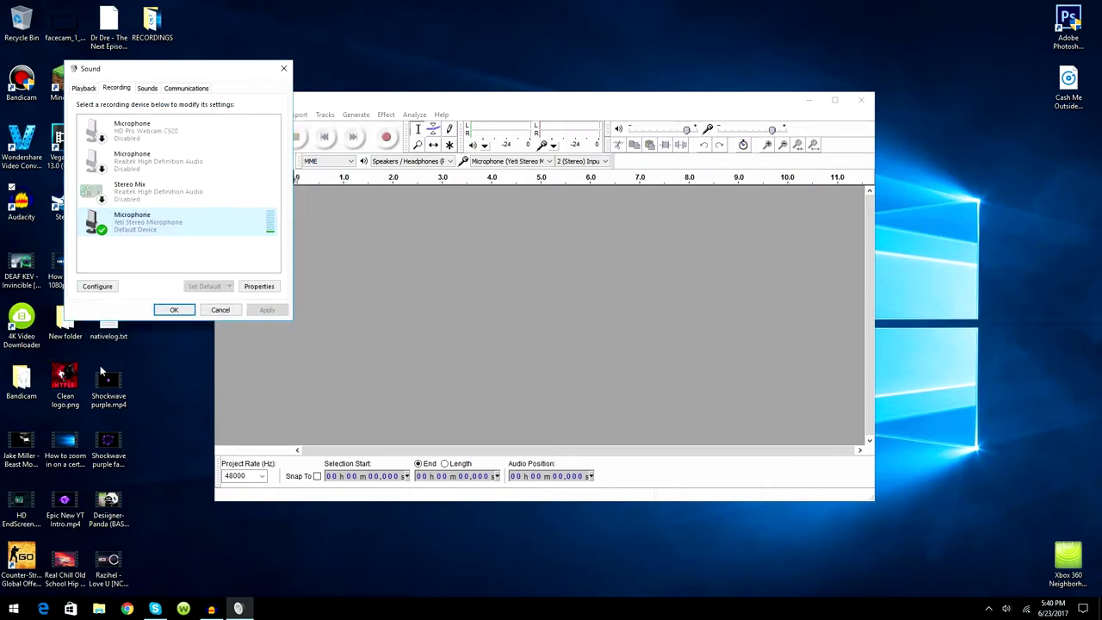
# Step: Back in Audacity, keep speakers/headphones for playback and 2 (Stereo) input channels
pyautogui.click(175, 309)
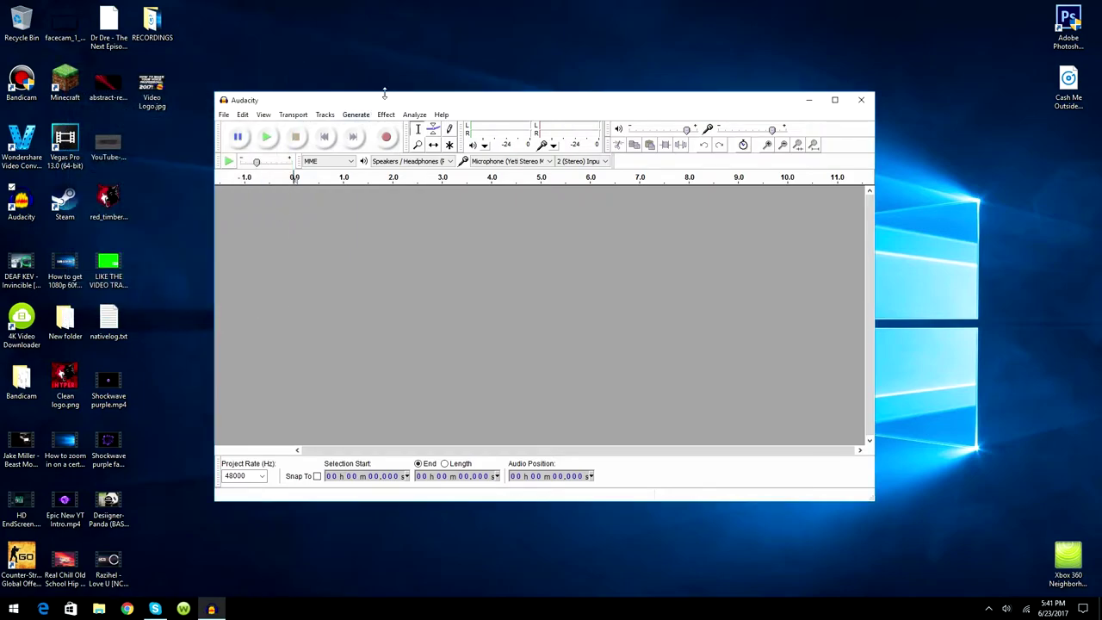
pyautogui.moveTo(345, 105)
pyautogui.mouseDown()
pyautogui.moveTo(346, 80)
pyautogui.moveTo(338, 92)
pyautogui.mouseUp()
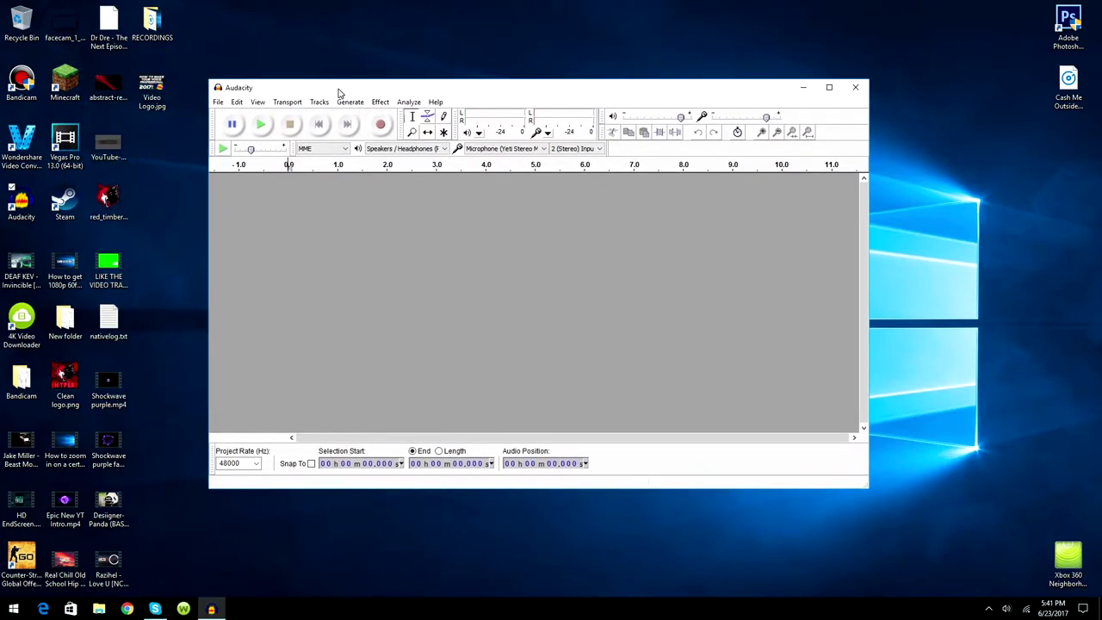
pyautogui.click(375, 151)
pyautogui.click(376, 152)
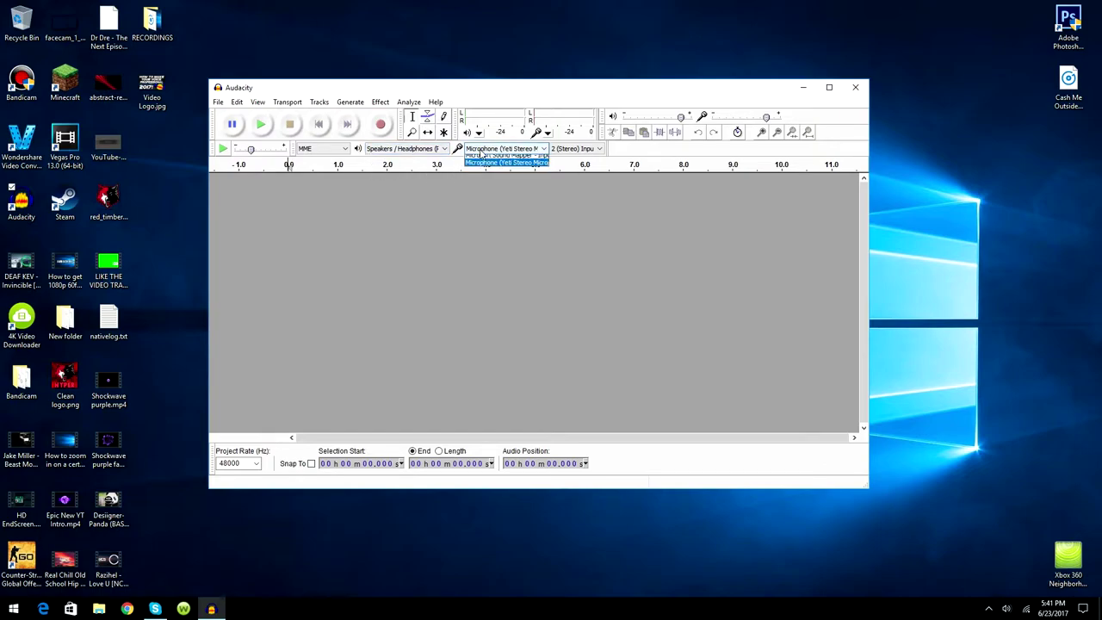
pyautogui.click(572, 149)
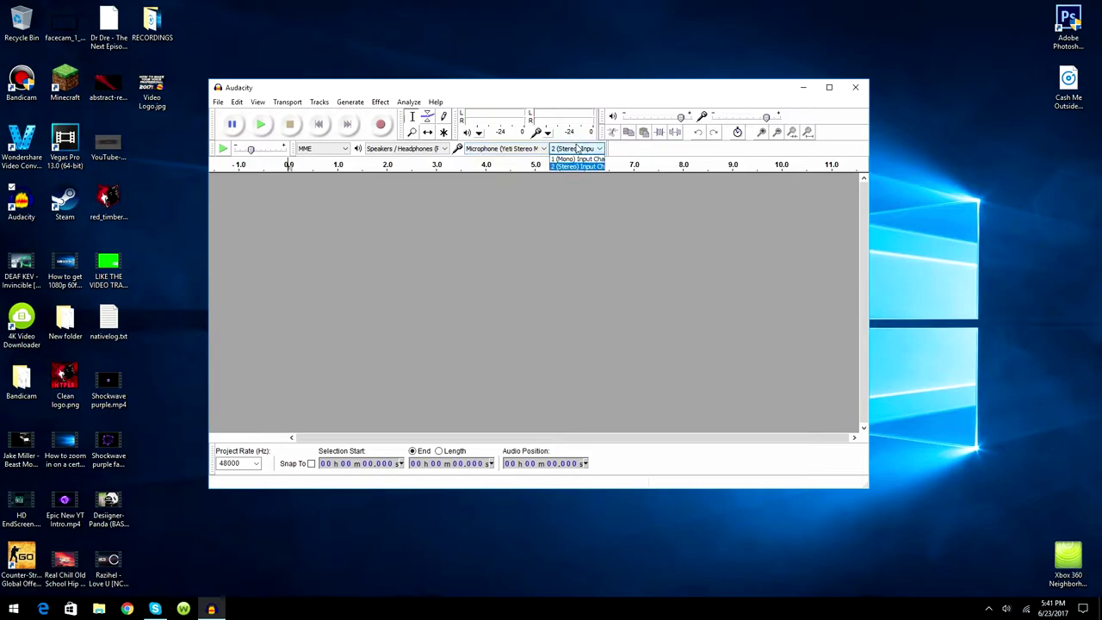
pyautogui.click(574, 151)
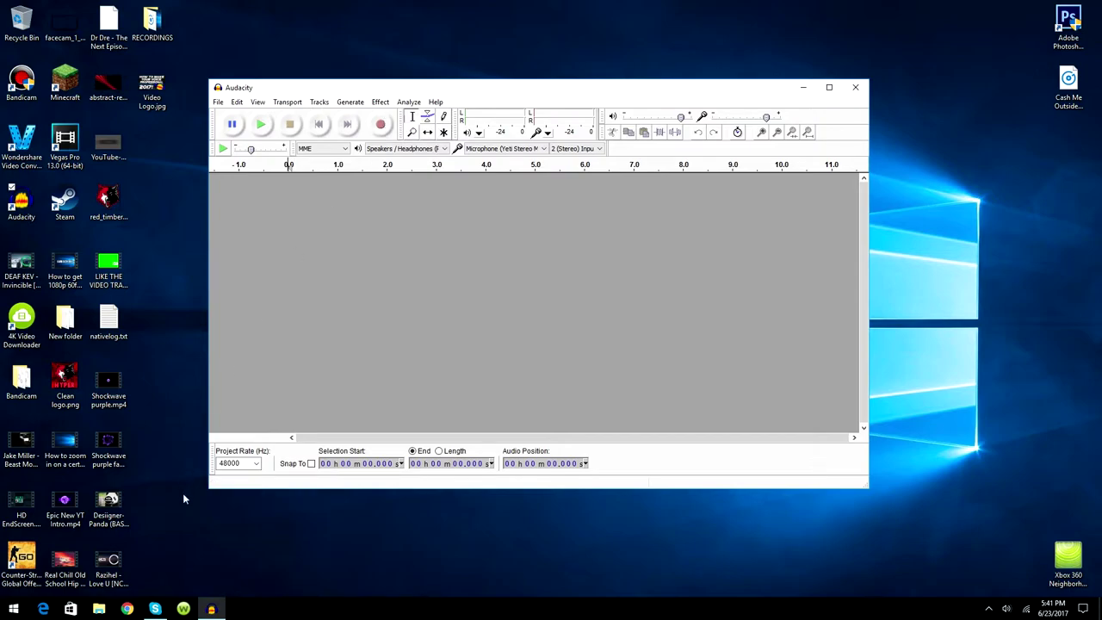
pyautogui.click(244, 464)
# Step: Keep Audacity's Project Rate at 48000 Hz
pyautogui.moveTo(470, 97); pyautogui.dragTo(507, 115)
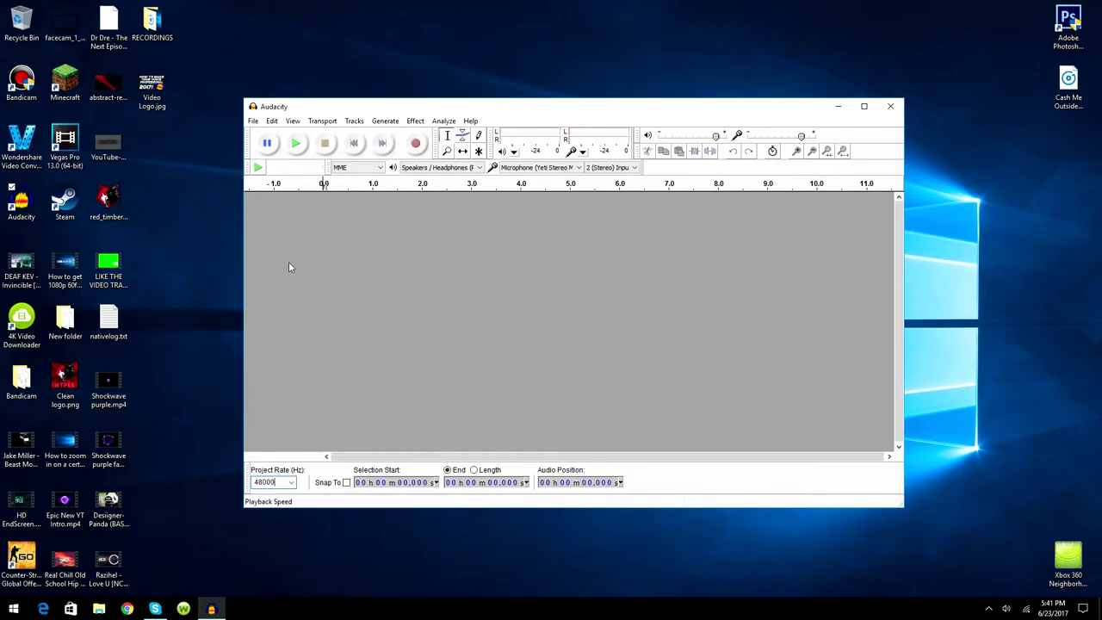
pyautogui.click(292, 483)
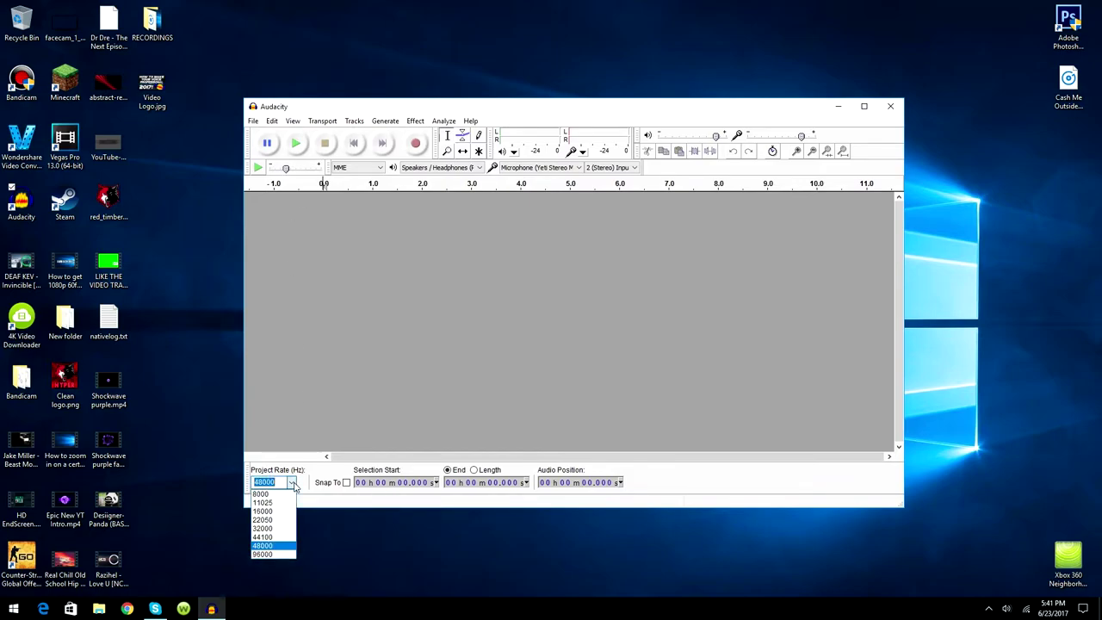
pyautogui.click(292, 484)
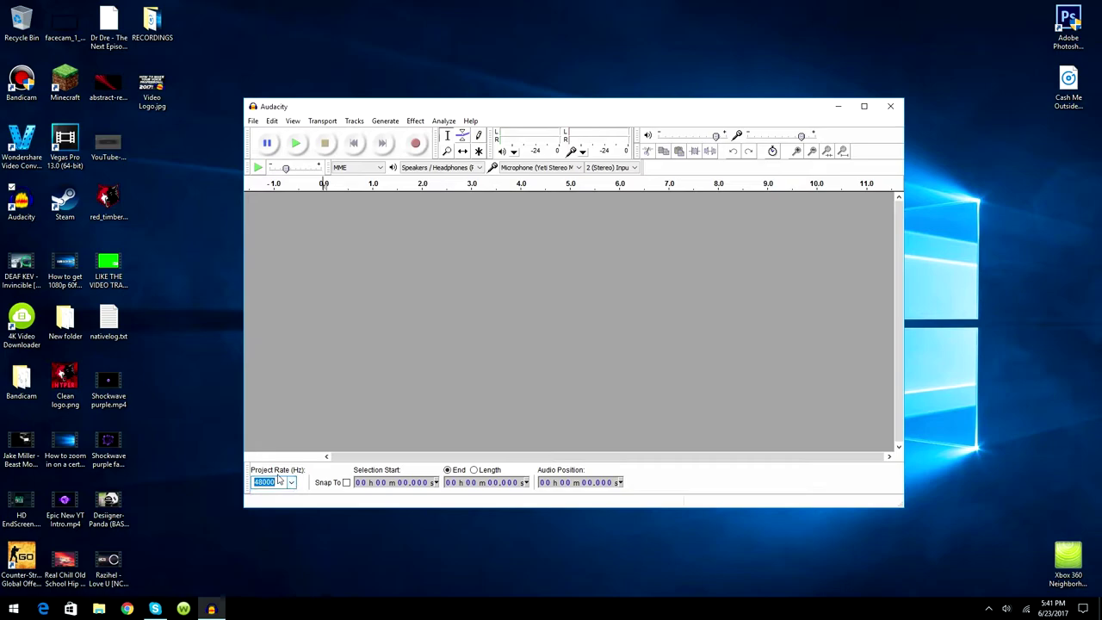
pyautogui.click(281, 482)
# Step: In Quality preferences, set Default Sample Rate to 48000 Hz and Default Sample Format to 16-bit
pyautogui.click(272, 121)
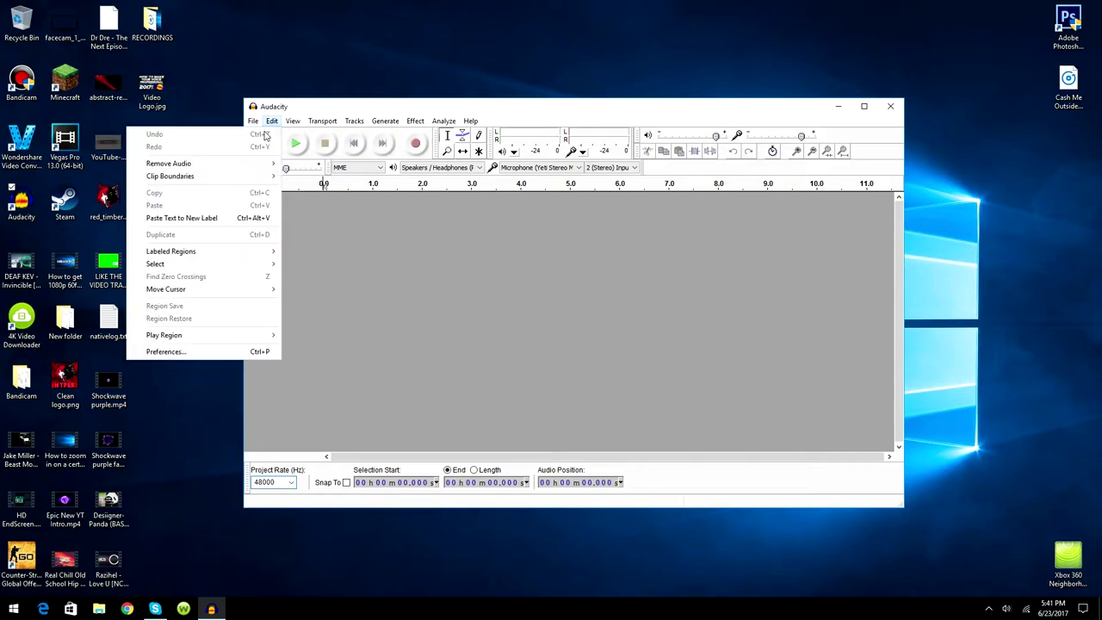
pyautogui.click(166, 352)
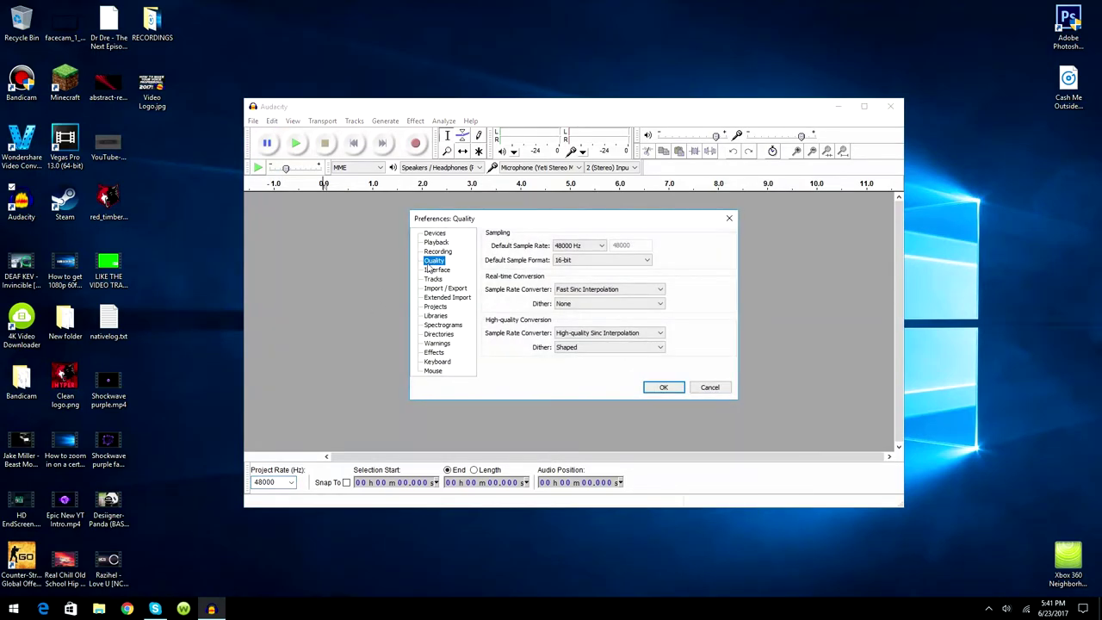
pyautogui.click(569, 247)
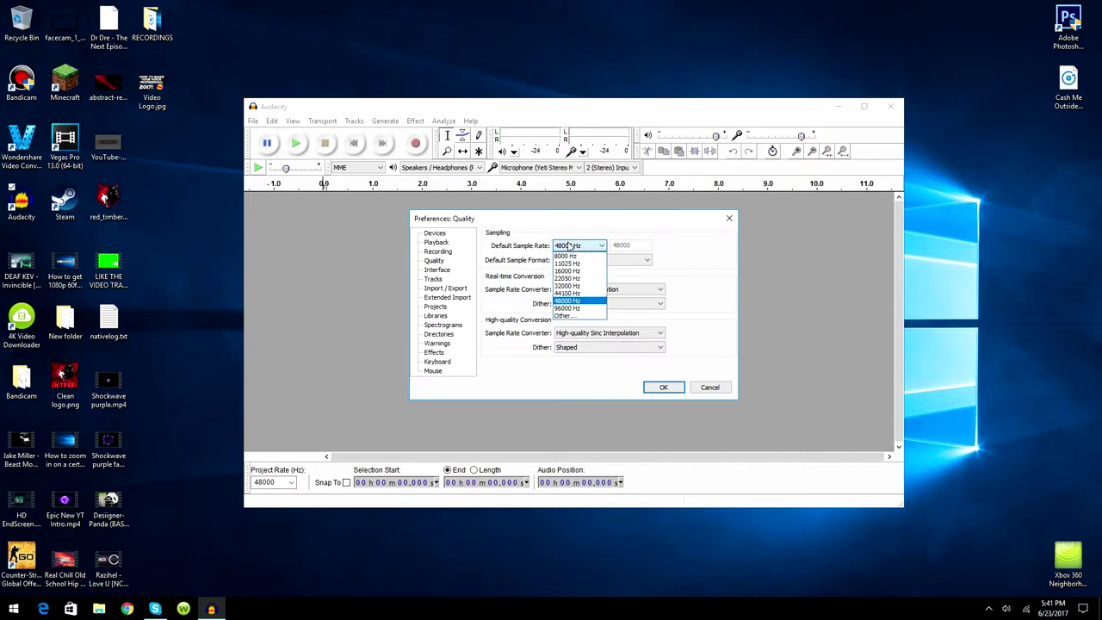
pyautogui.click(573, 295)
pyautogui.click(579, 260)
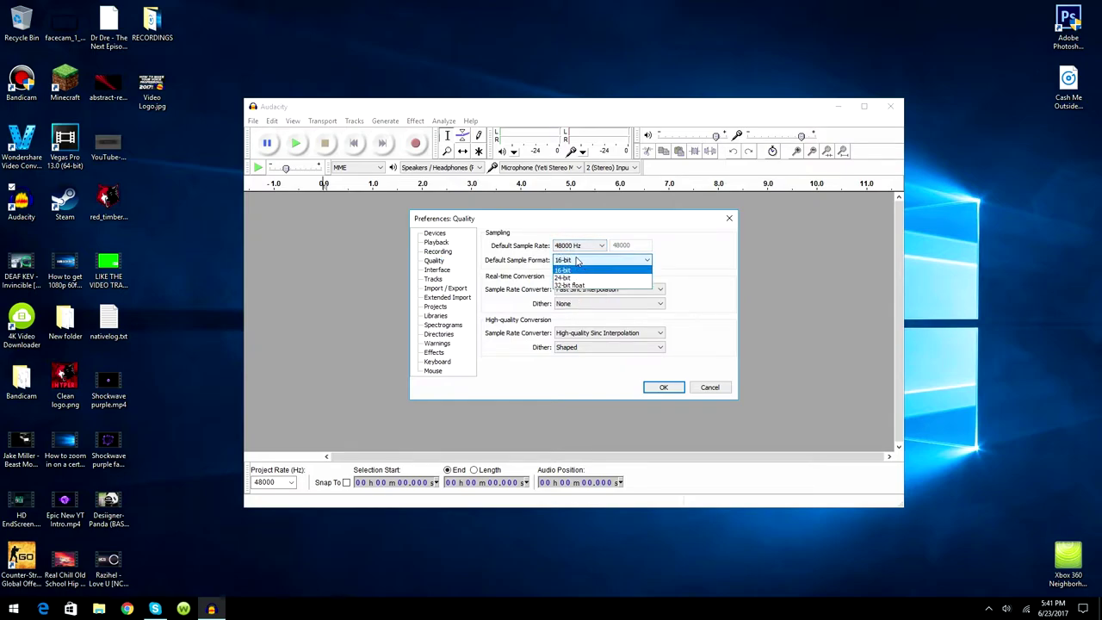
pyautogui.click(575, 270)
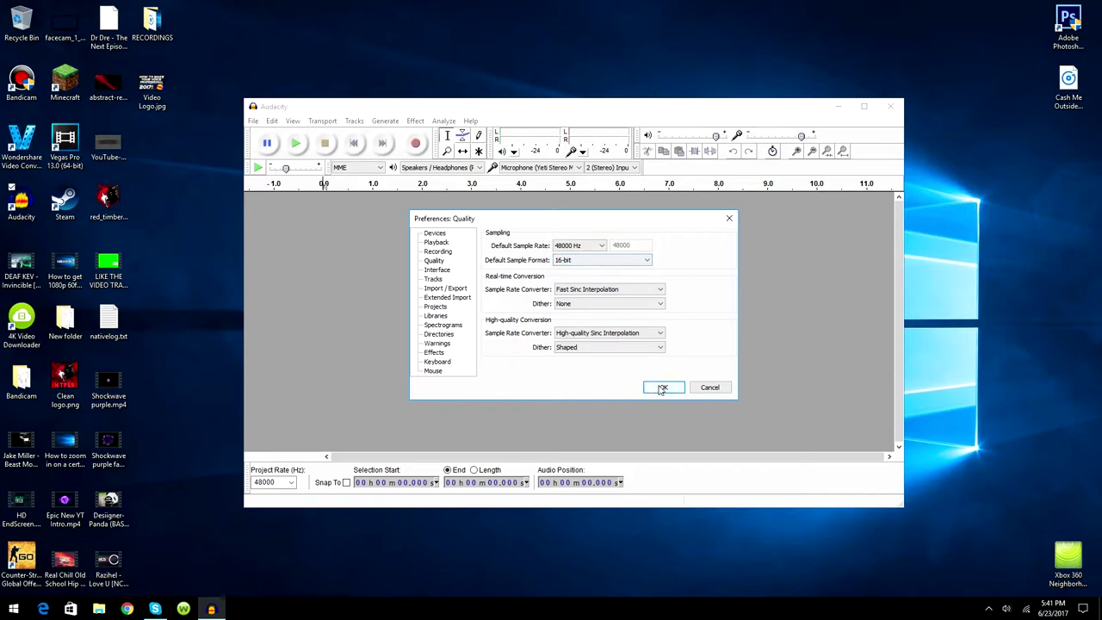
pyautogui.click(661, 388)
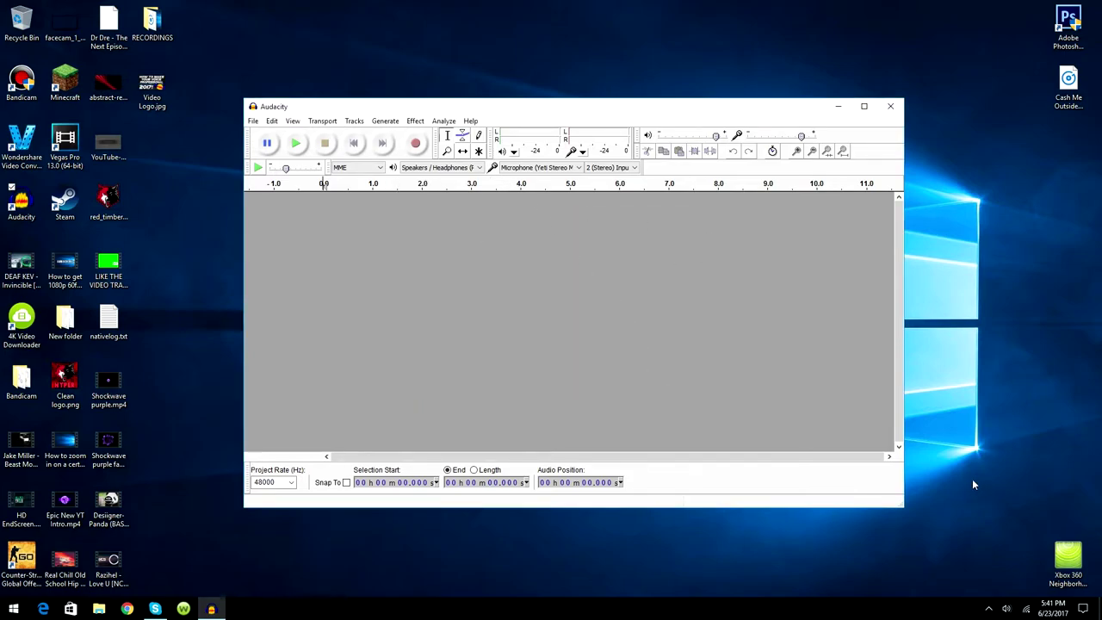
# Step: Check the hidden tray icons, then refocus Audacity and nudge its window slightly right
pyautogui.click(988, 609)
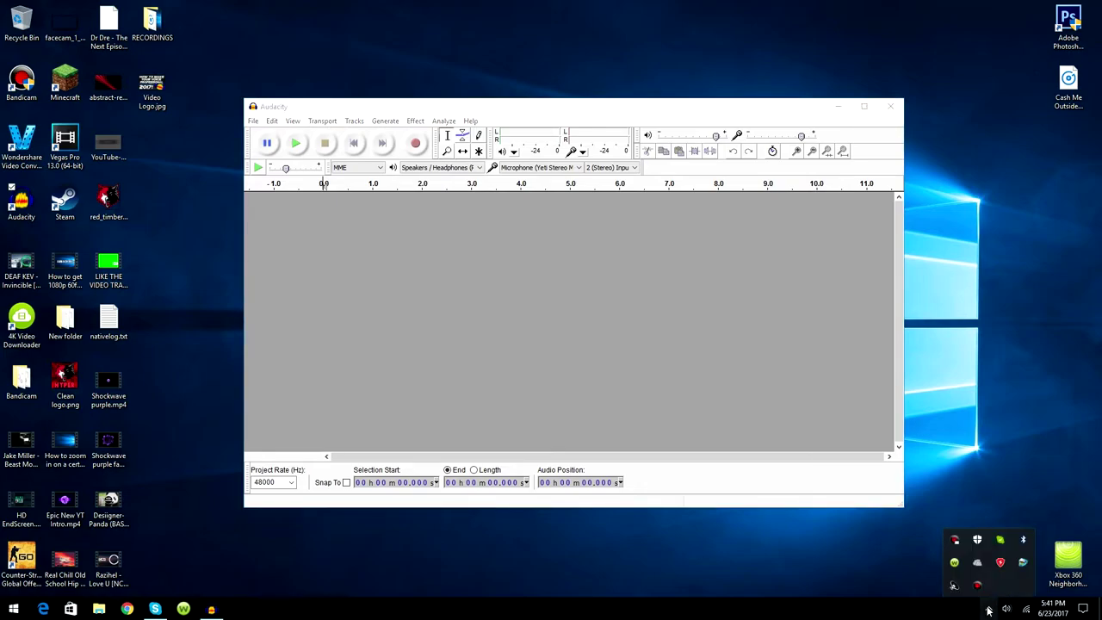
pyautogui.click(988, 608)
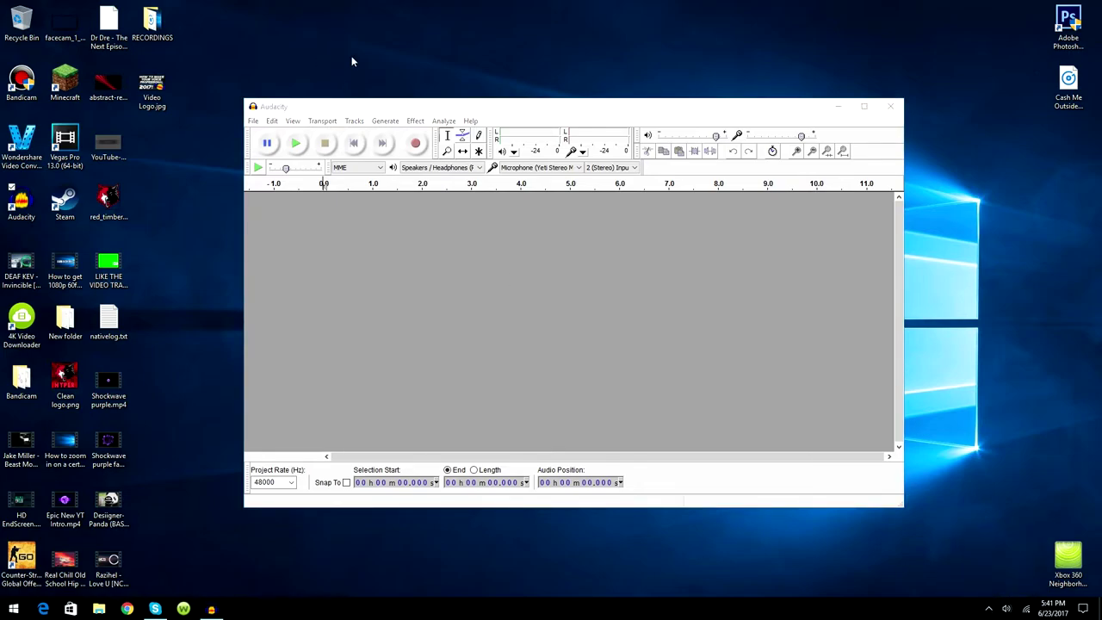
pyautogui.click(413, 110)
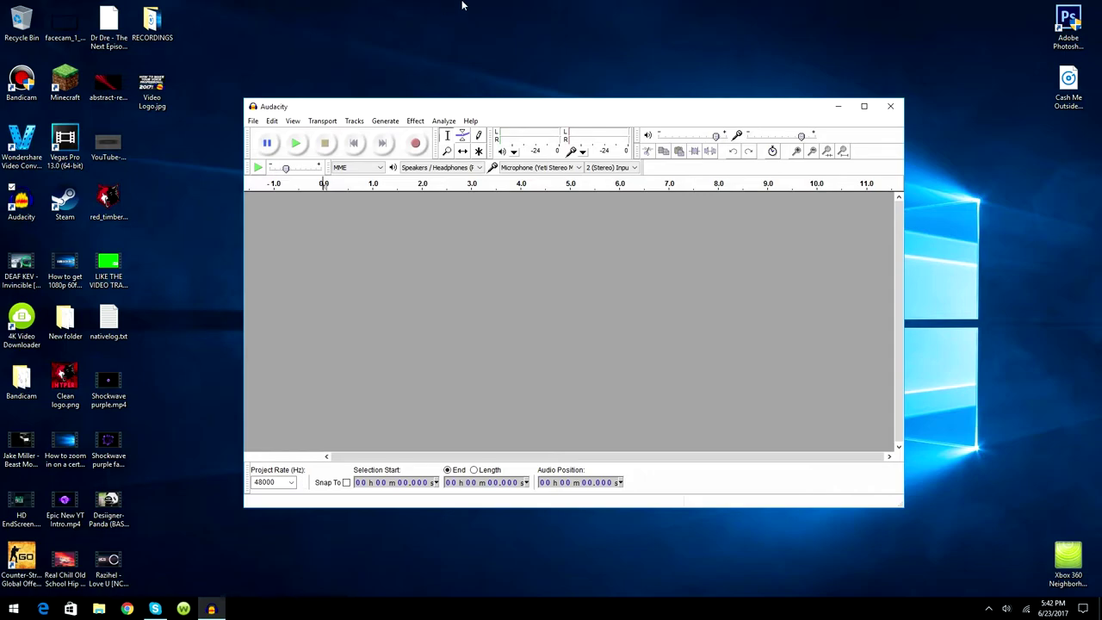
pyautogui.moveTo(450, 107); pyautogui.dragTo(483, 98)
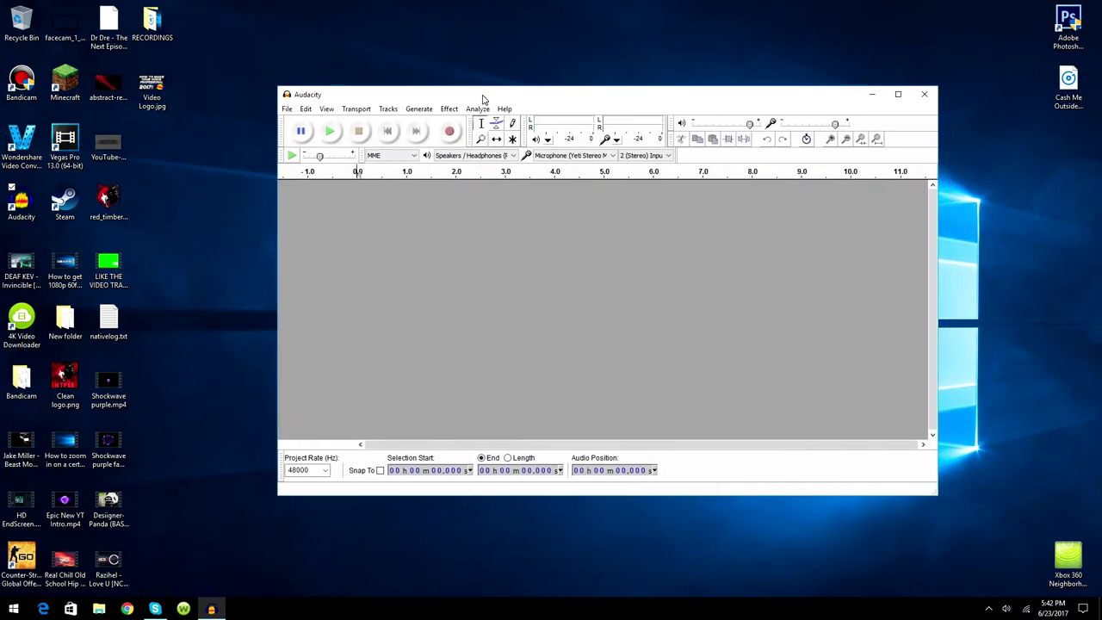
# Step: Record a stereo voice clip, play it back, and select its silent first 1.07 seconds
pyautogui.click(449, 128)
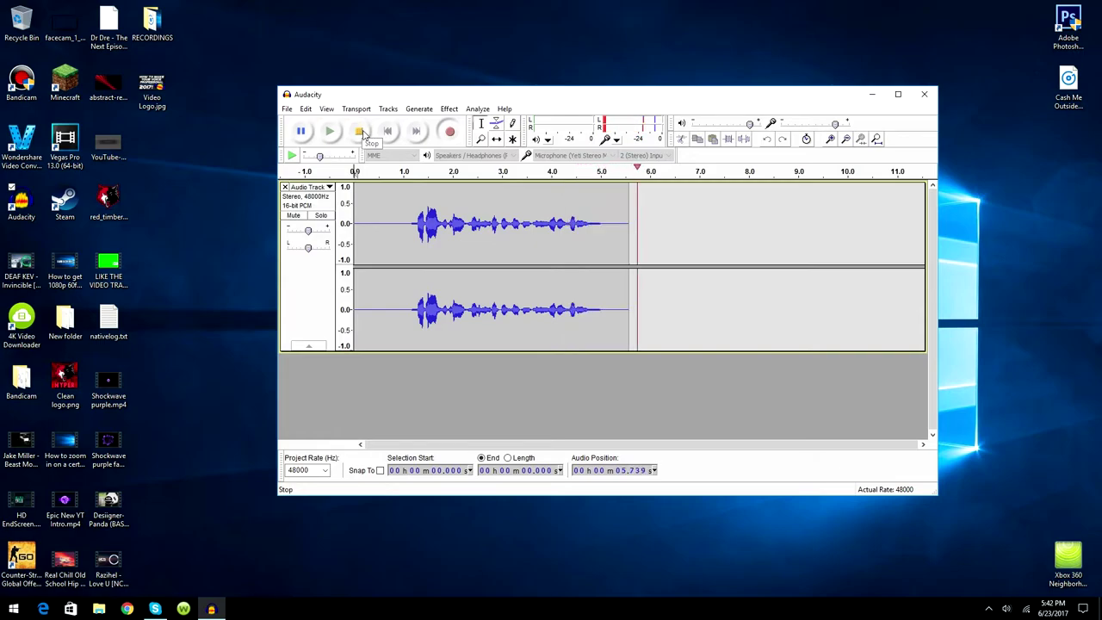
pyautogui.click(360, 132)
pyautogui.click(330, 131)
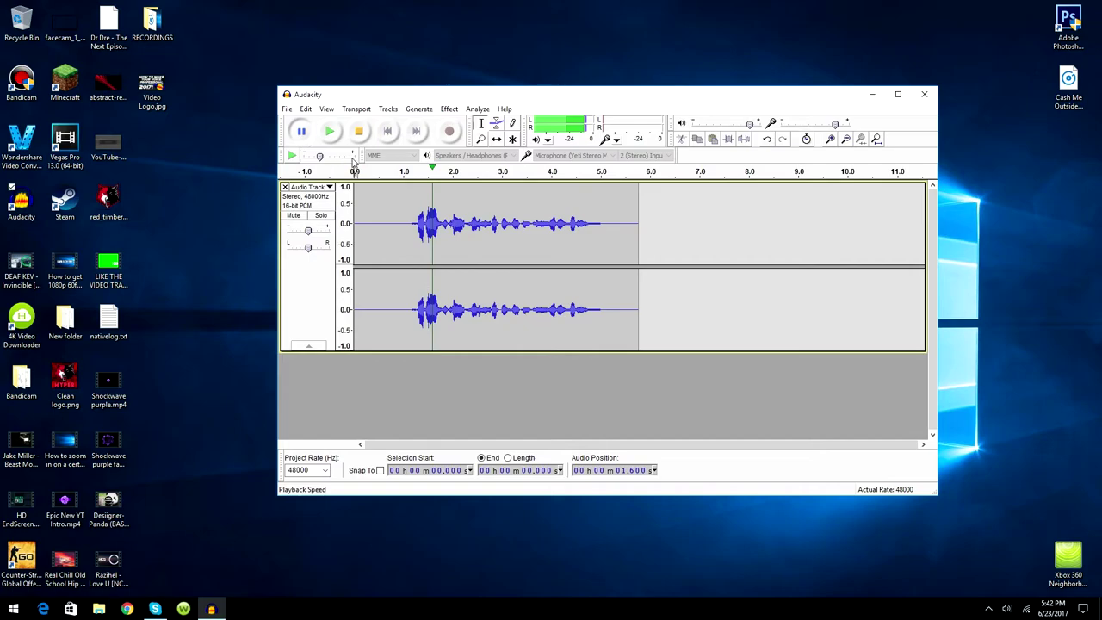
pyautogui.click(330, 132)
pyautogui.press('space')
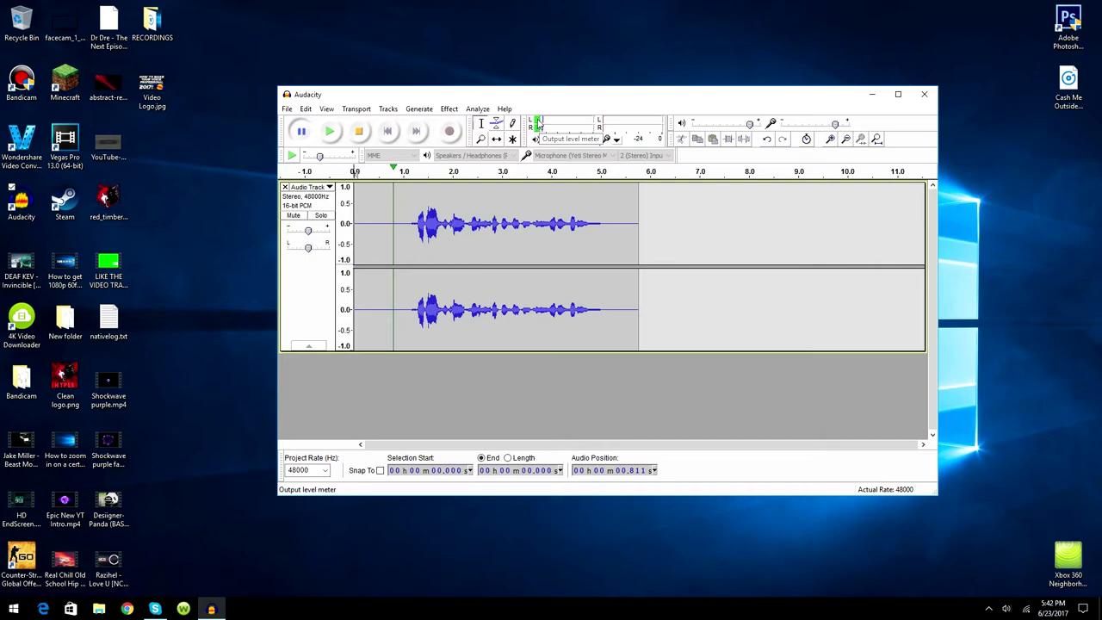
pyautogui.click(358, 133)
pyautogui.moveTo(409, 195); pyautogui.dragTo(350, 205)
# Step: Capture a Noise Removal profile from the selected silent opening second
pyautogui.click(449, 110)
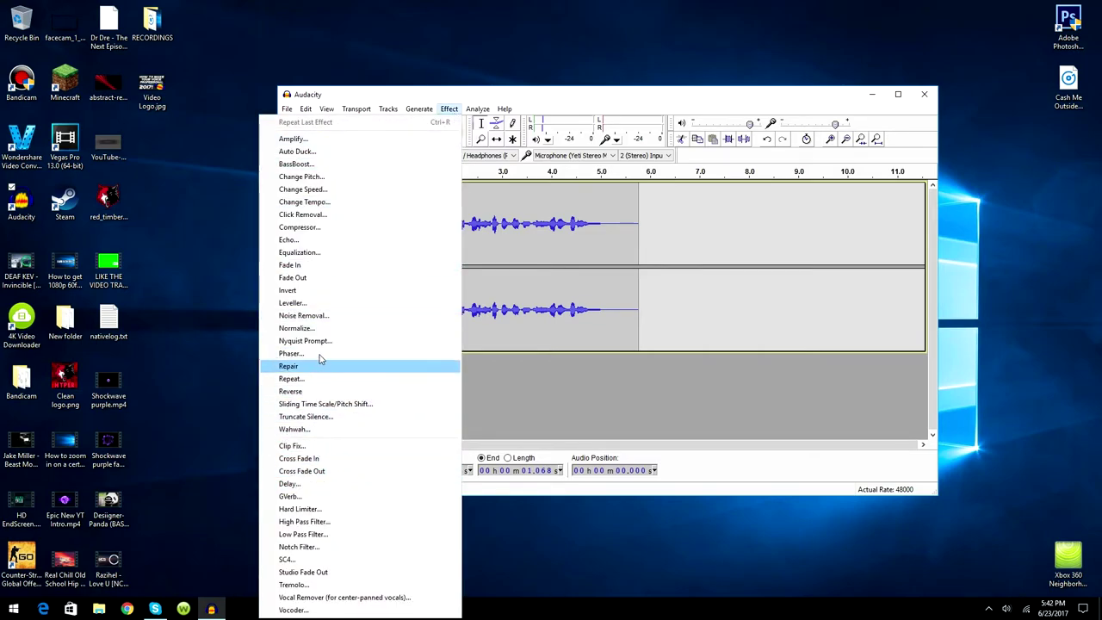
pyautogui.click(319, 318)
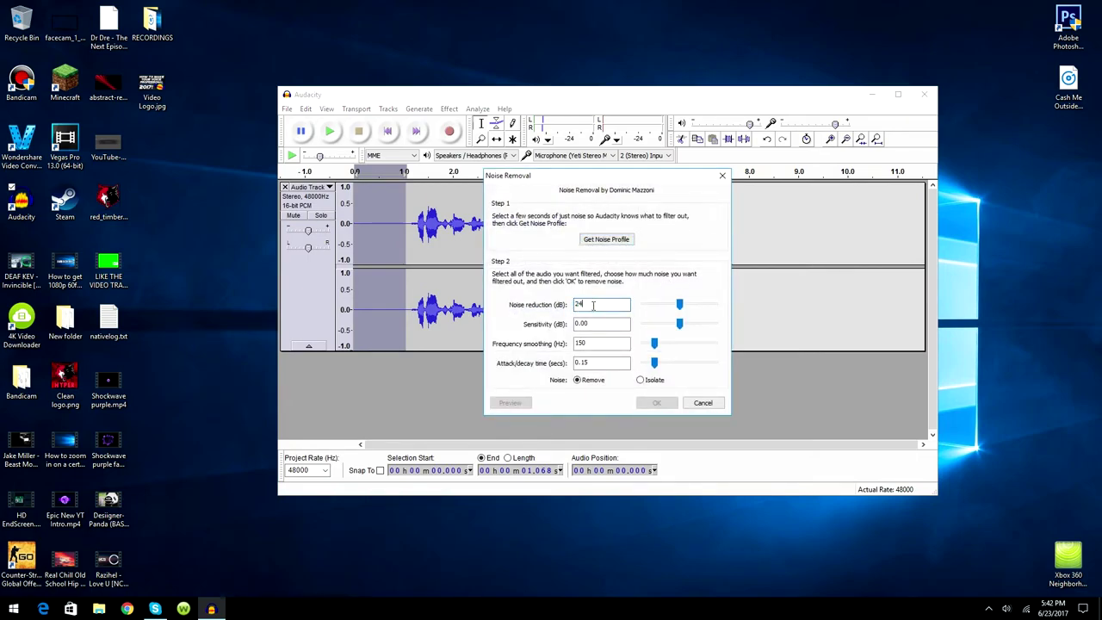
pyautogui.click(600, 363)
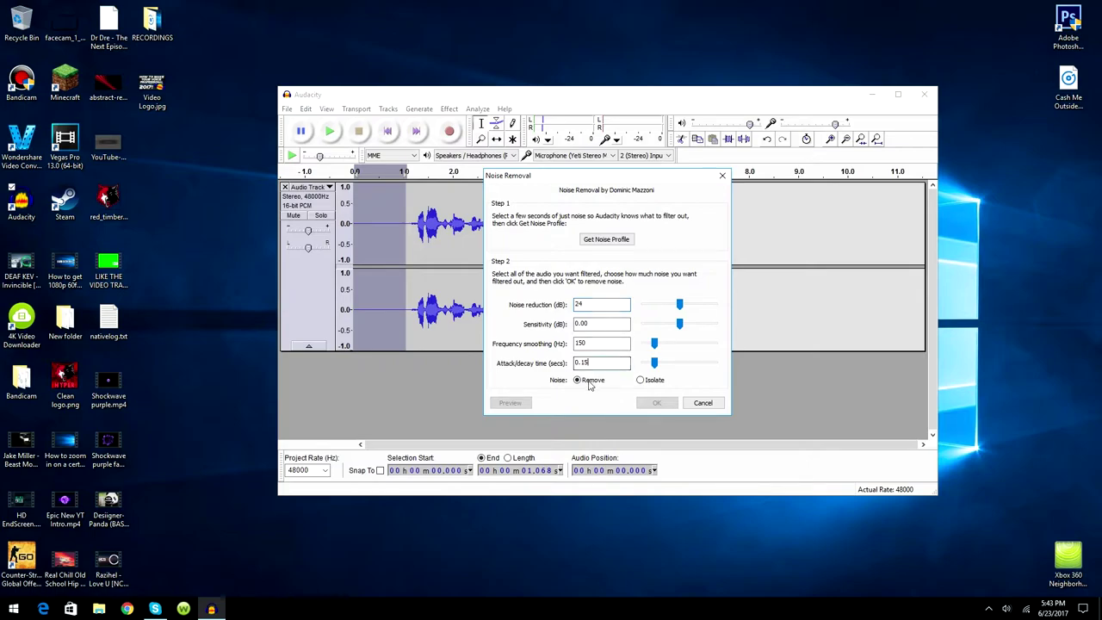
pyautogui.click(606, 241)
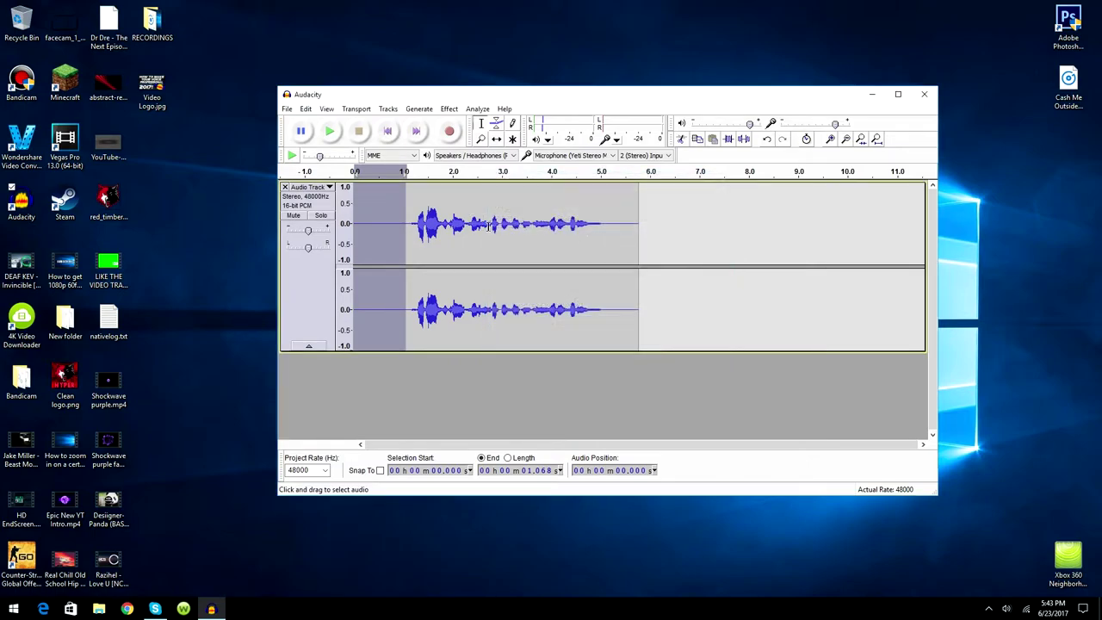
# Step: Apply Noise Removal to the entire recording and play the cleaned result
pyautogui.hotkey('ctrl', 'a')
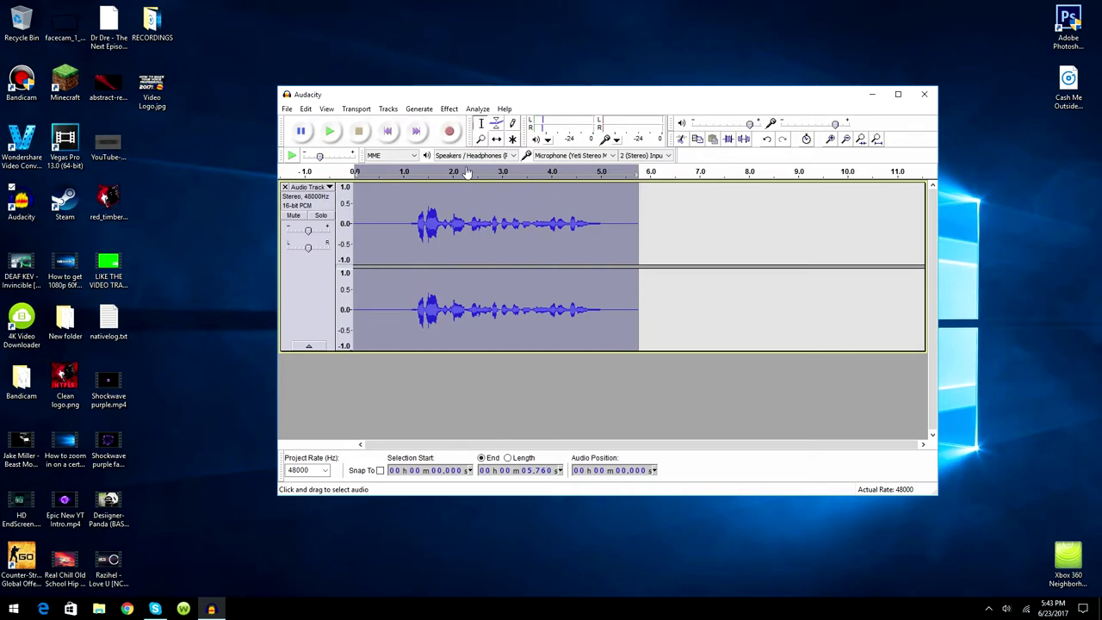
pyautogui.click(453, 110)
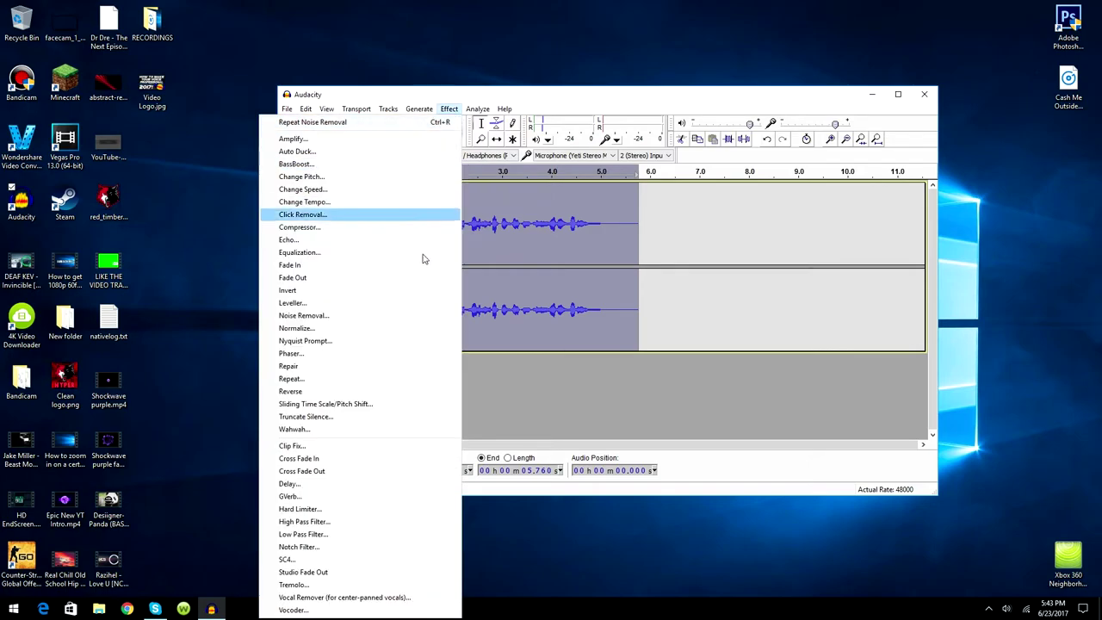
pyautogui.click(390, 317)
pyautogui.click(650, 404)
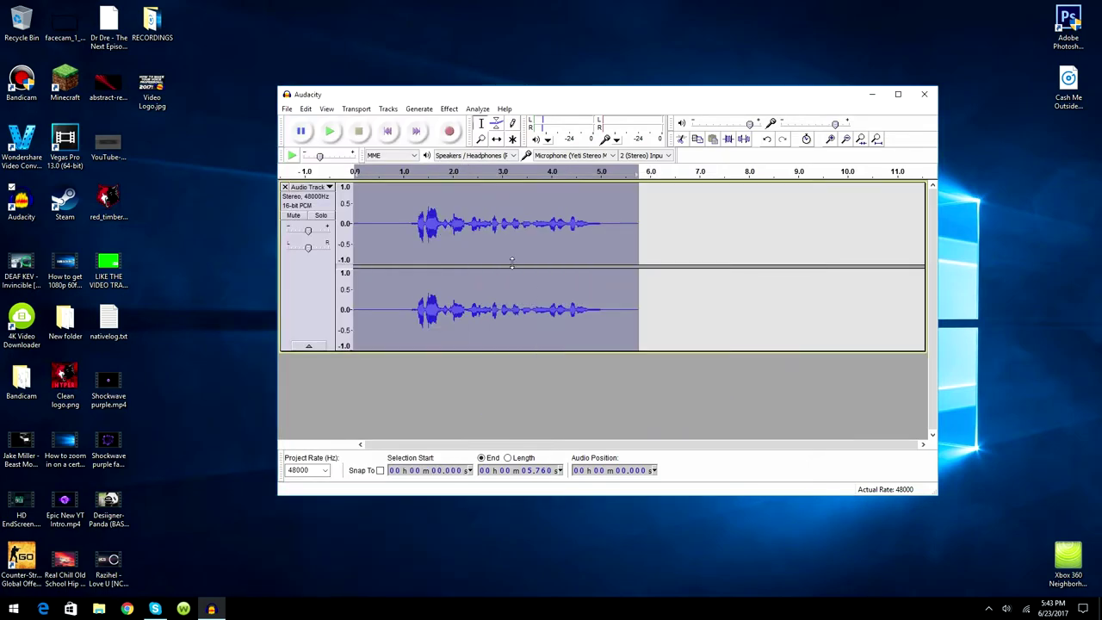
pyautogui.click(328, 132)
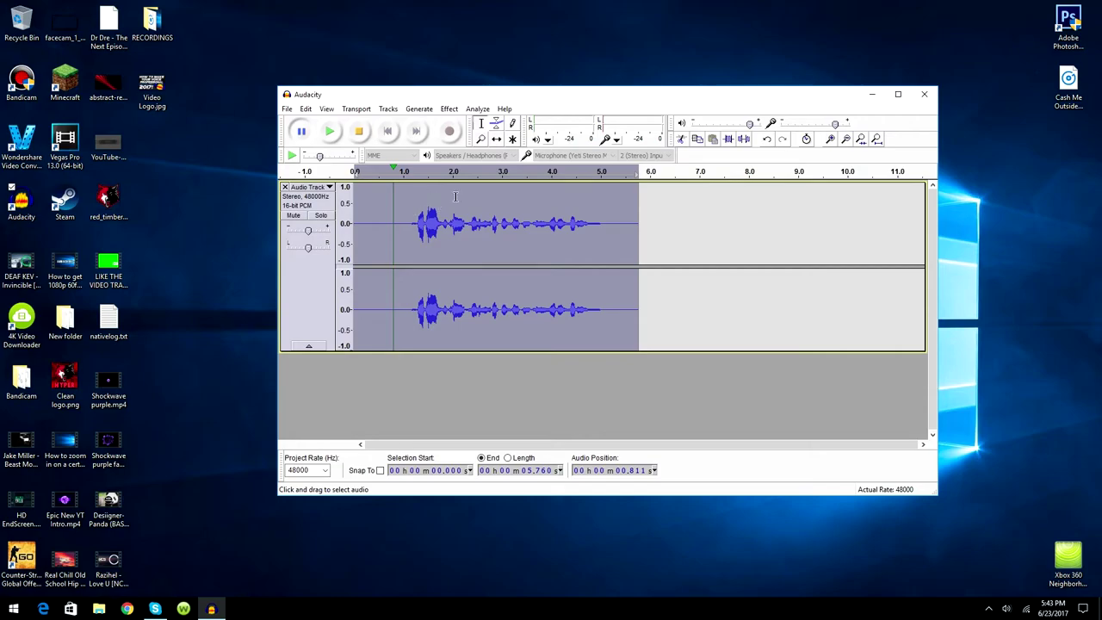
# Step: Play the cleaned clip, raise the output volume slider slightly, resume, then stop playback
pyautogui.click(329, 131)
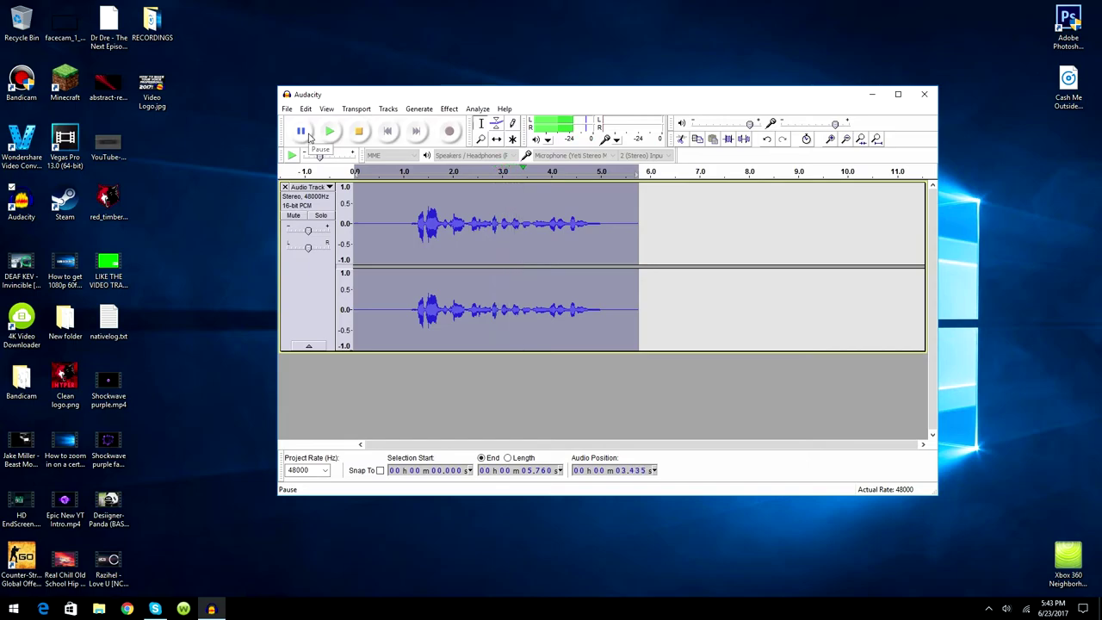
pyautogui.click(305, 134)
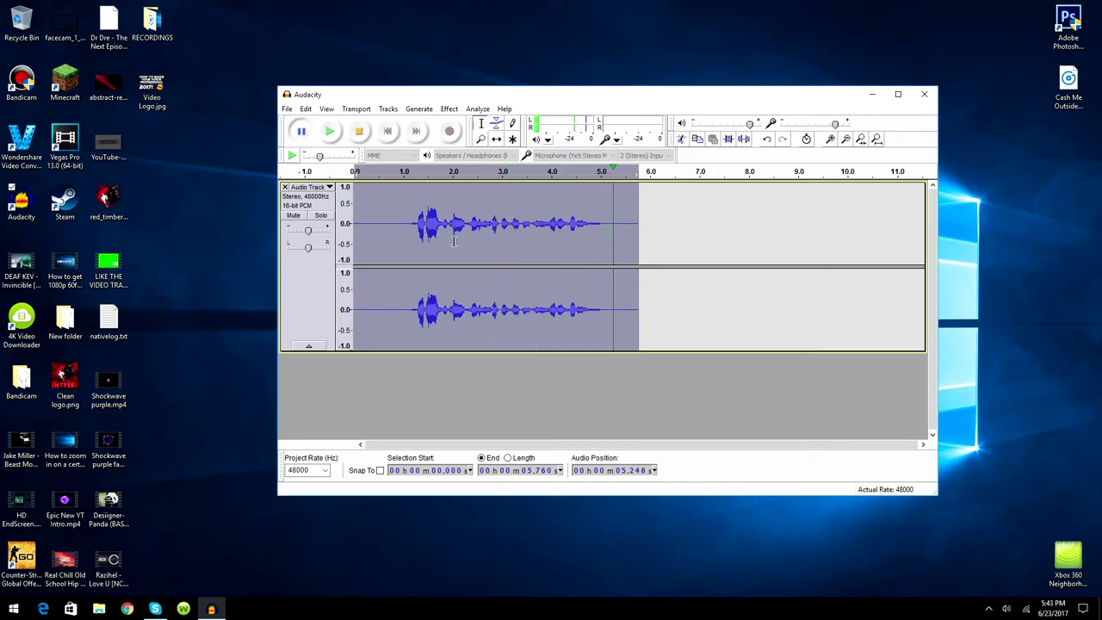
pyautogui.moveTo(751, 126); pyautogui.dragTo(760, 126)
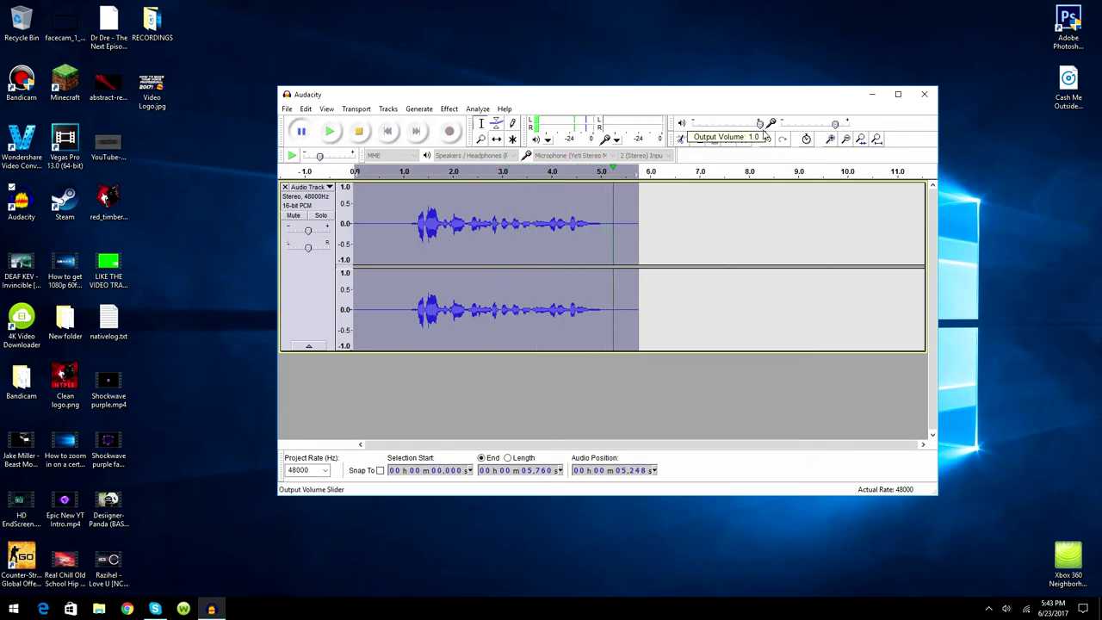
pyautogui.click(332, 131)
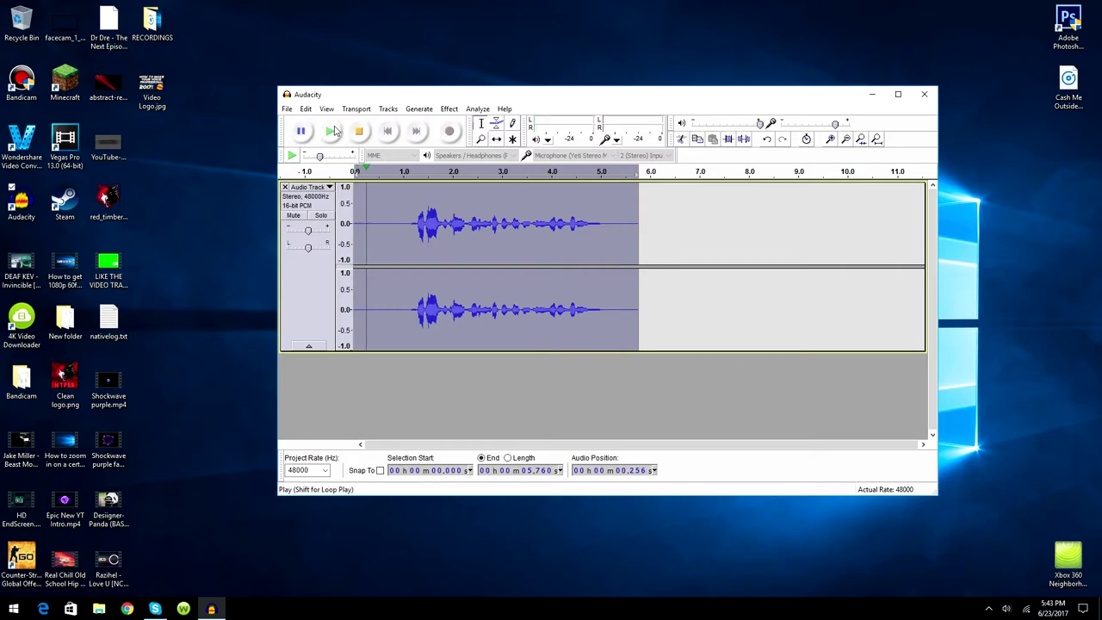
pyautogui.click(301, 134)
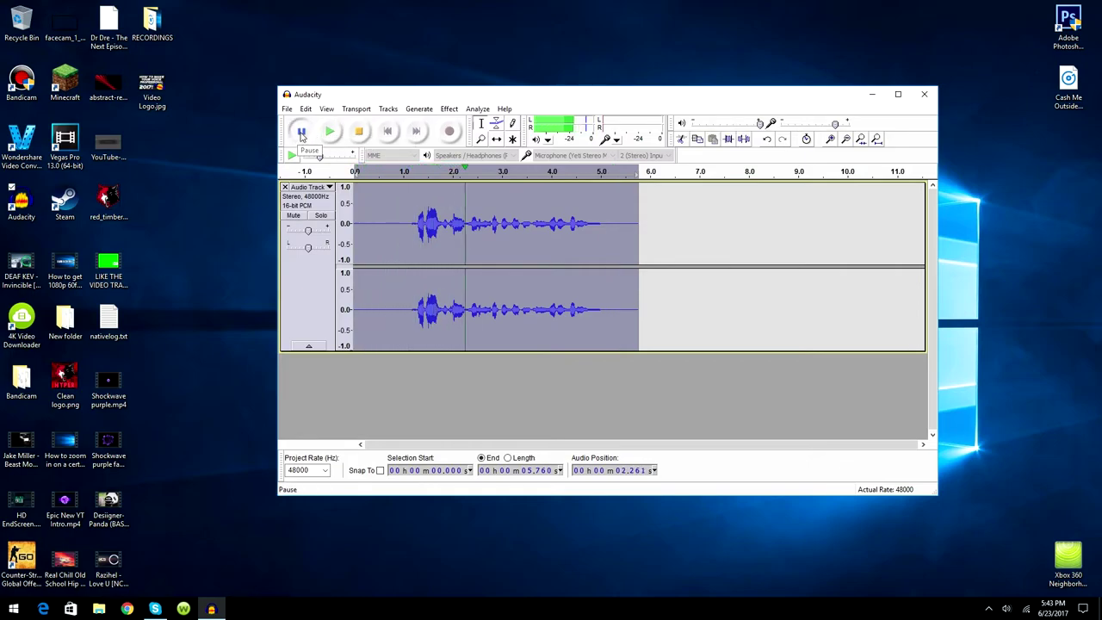
pyautogui.click(358, 136)
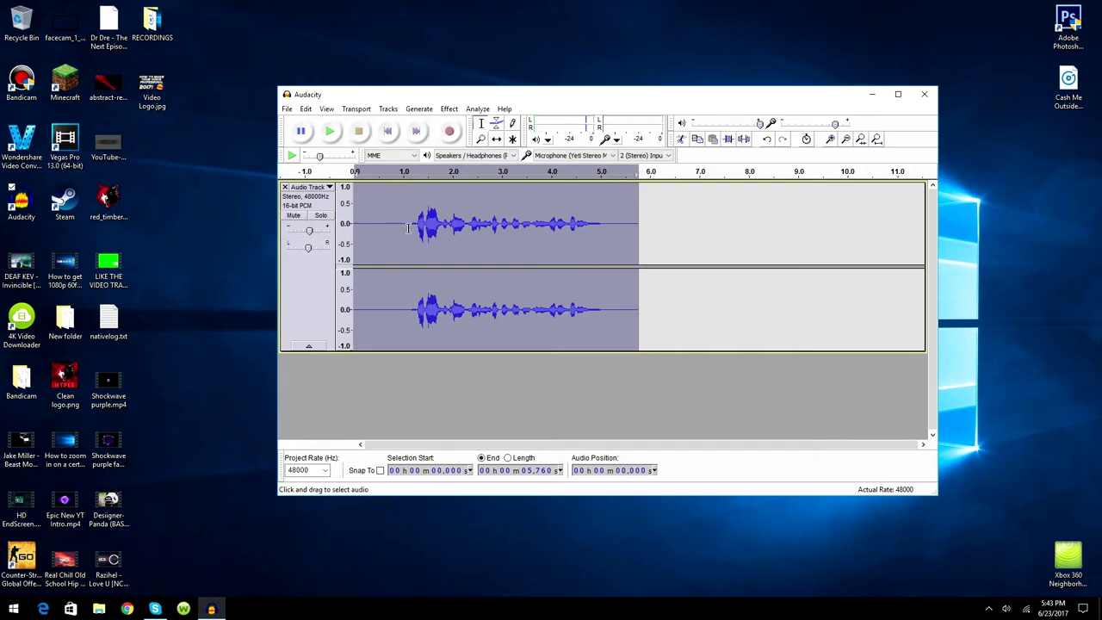
# Step: Run the Compressor on the whole clip at -16 dB threshold, 2:1 ratio, with make-up gain
pyautogui.click(449, 109)
pyautogui.click(449, 109)
pyautogui.click(450, 110)
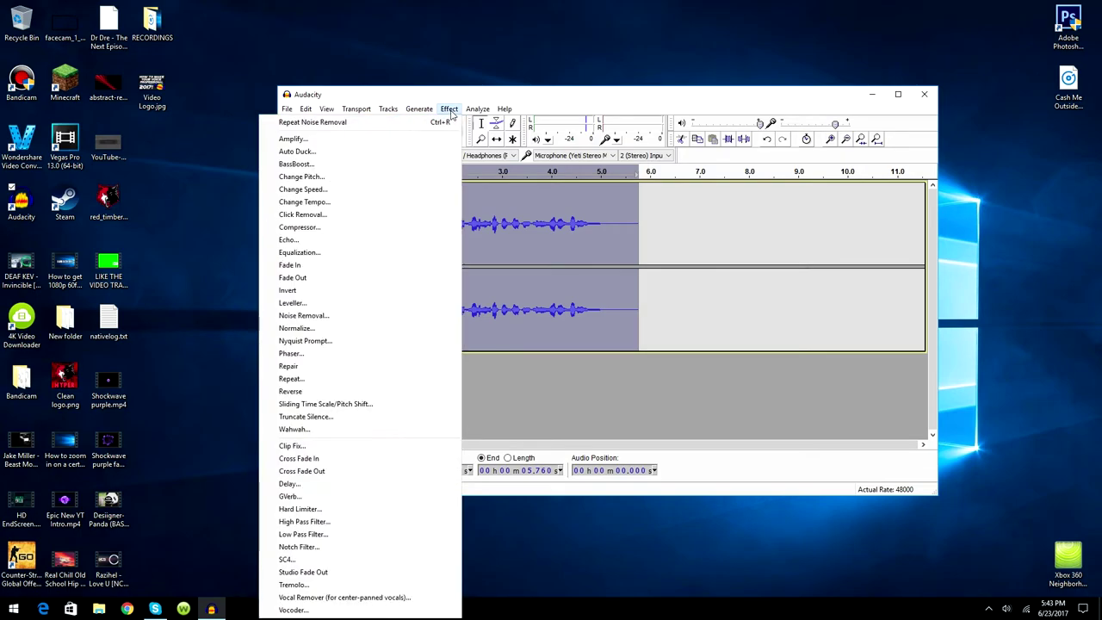
pyautogui.click(385, 228)
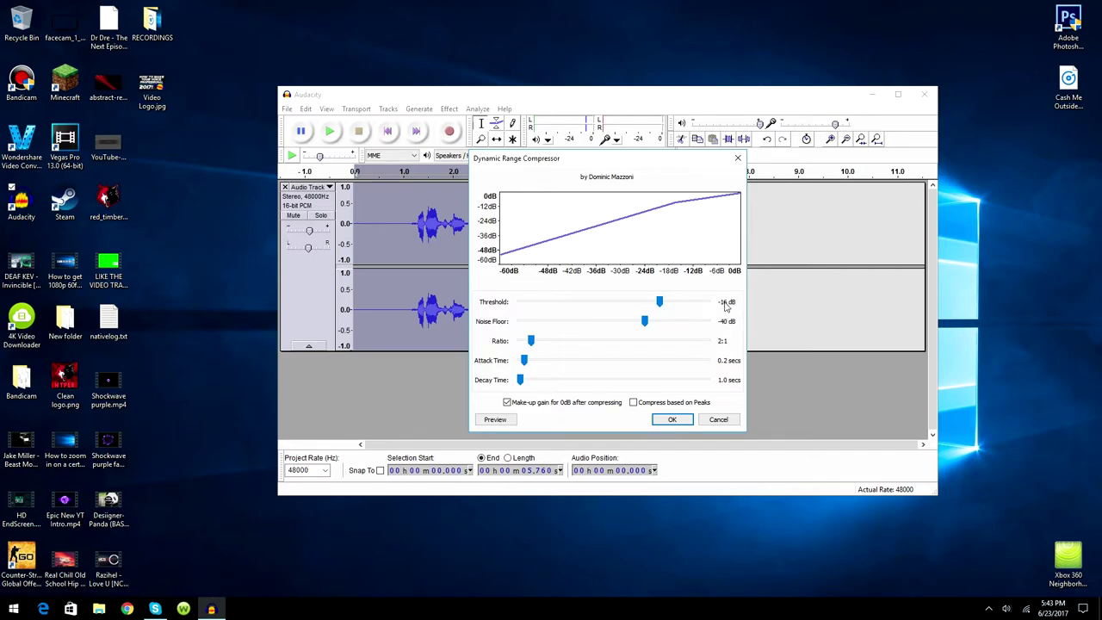
pyautogui.click(674, 419)
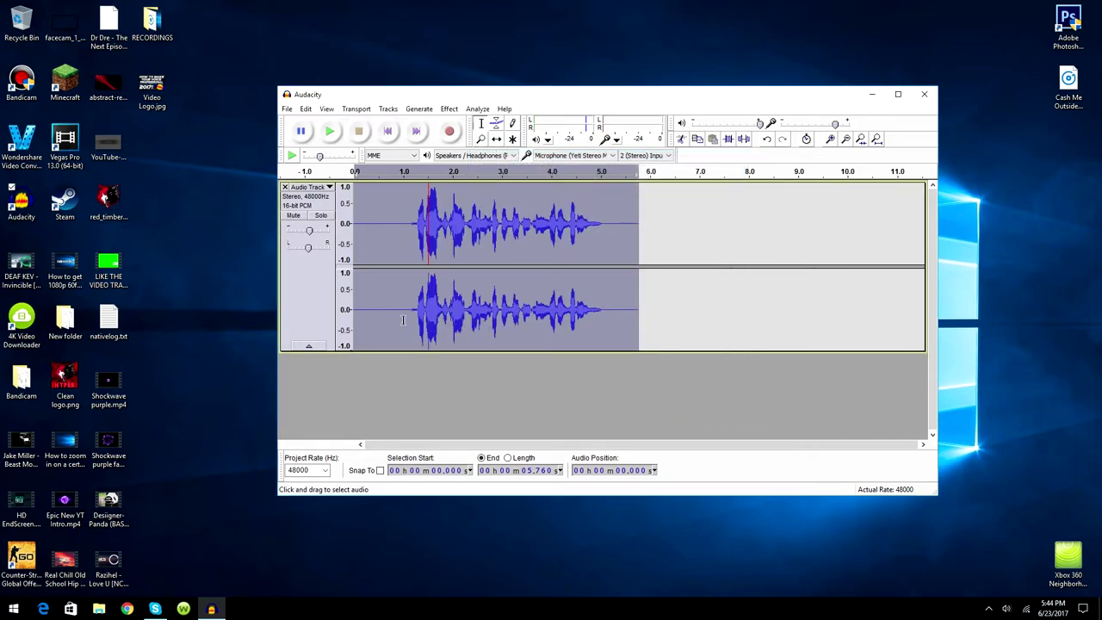
# Step: Apply the Bass Boost equalization curve to the voice clip and play the result
pyautogui.click(451, 110)
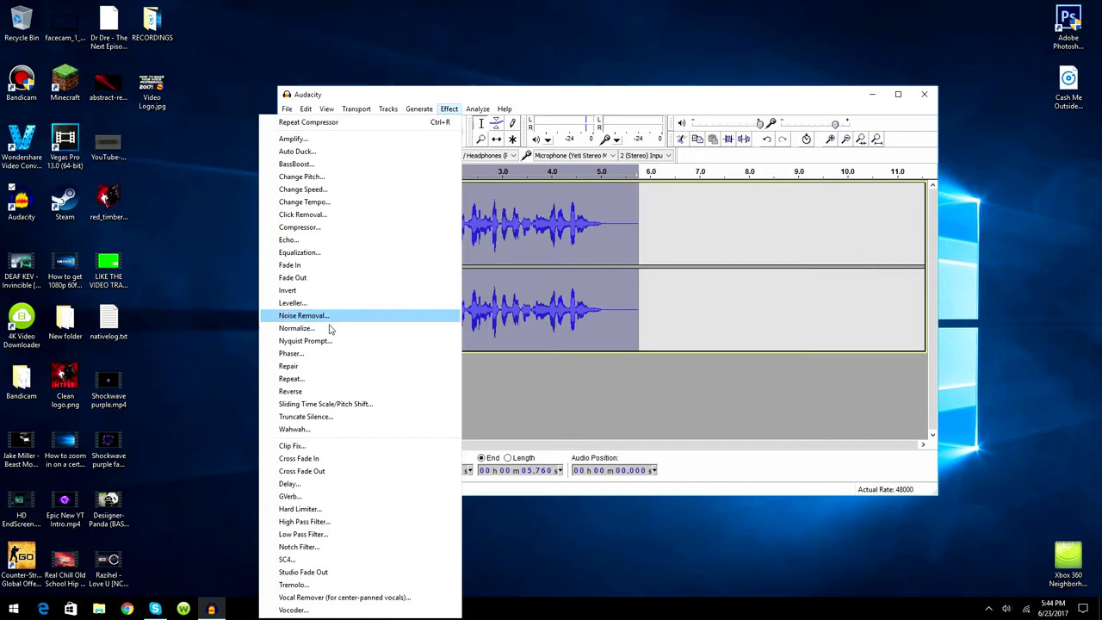
pyautogui.click(302, 253)
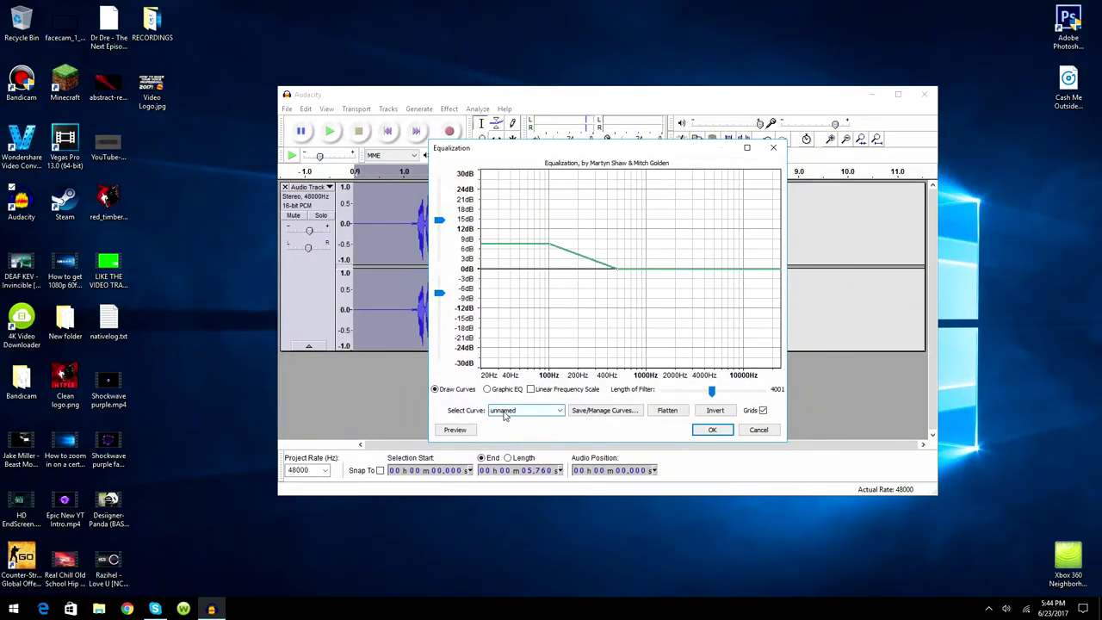
pyautogui.click(505, 412)
pyautogui.click(511, 439)
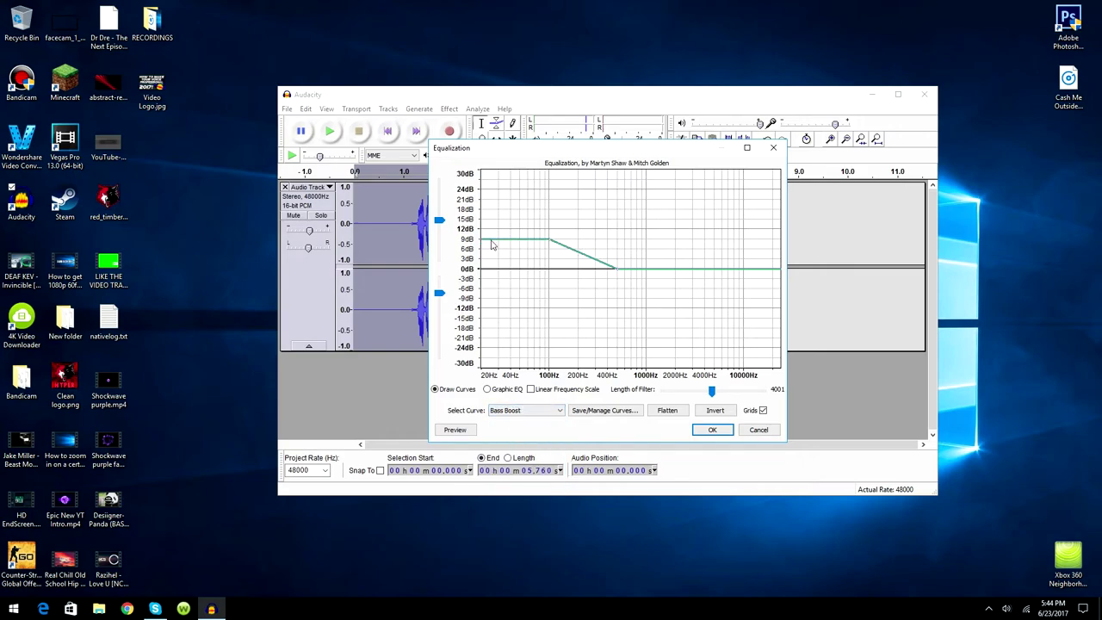
pyautogui.click(500, 412)
pyautogui.click(527, 495)
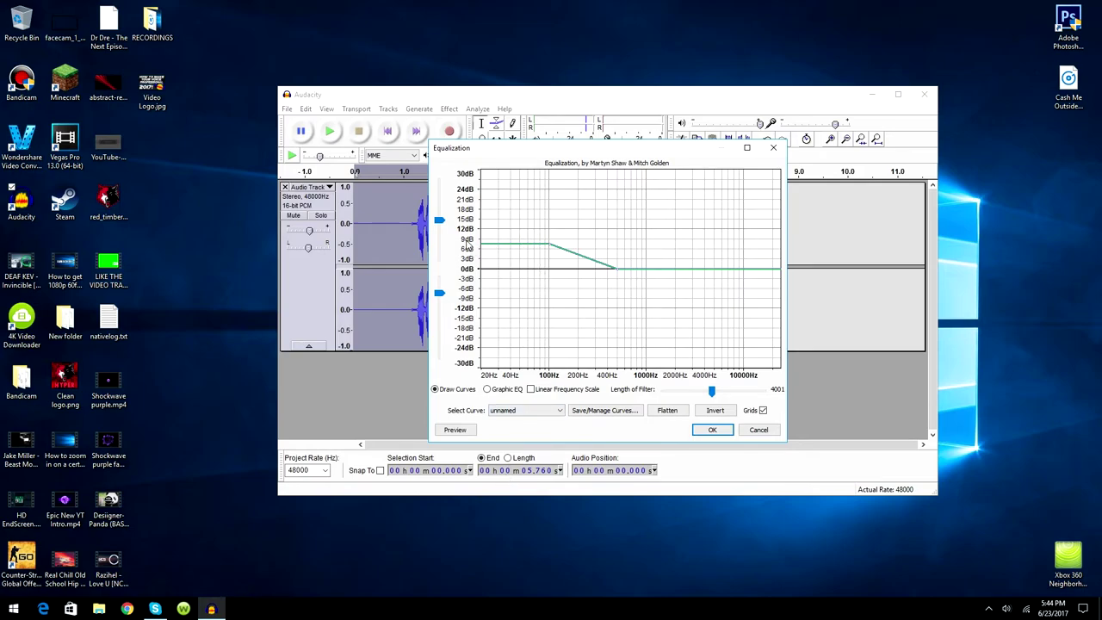
pyautogui.click(713, 431)
pyautogui.click(329, 131)
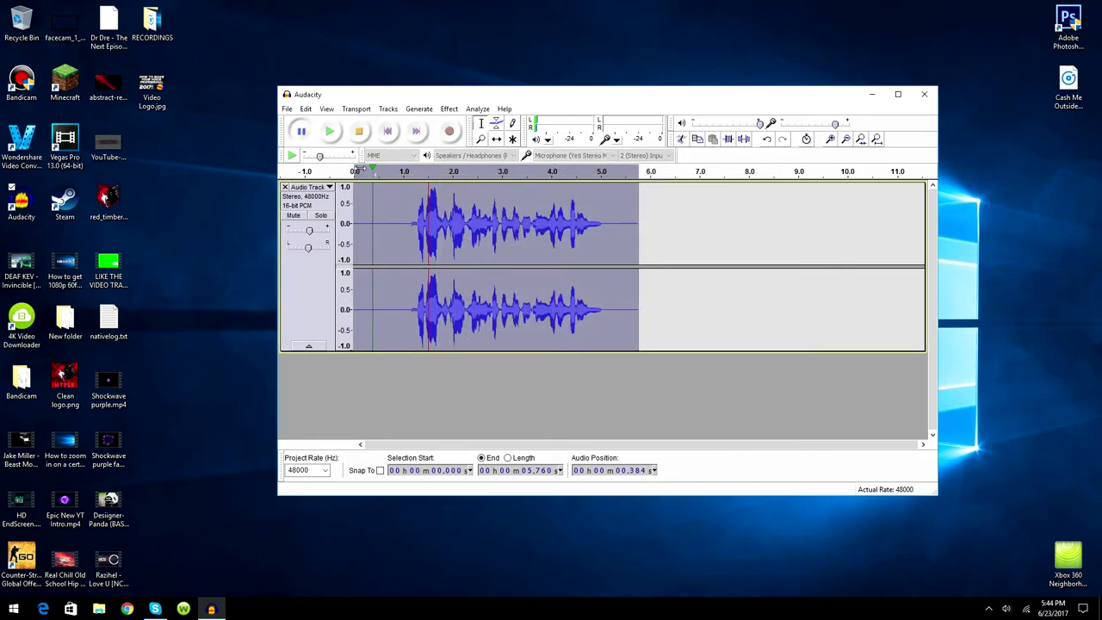
# Step: Stop playback and run Normalize on the voice clip at -1.0 dB peak, removing DC offset
pyautogui.click(355, 133)
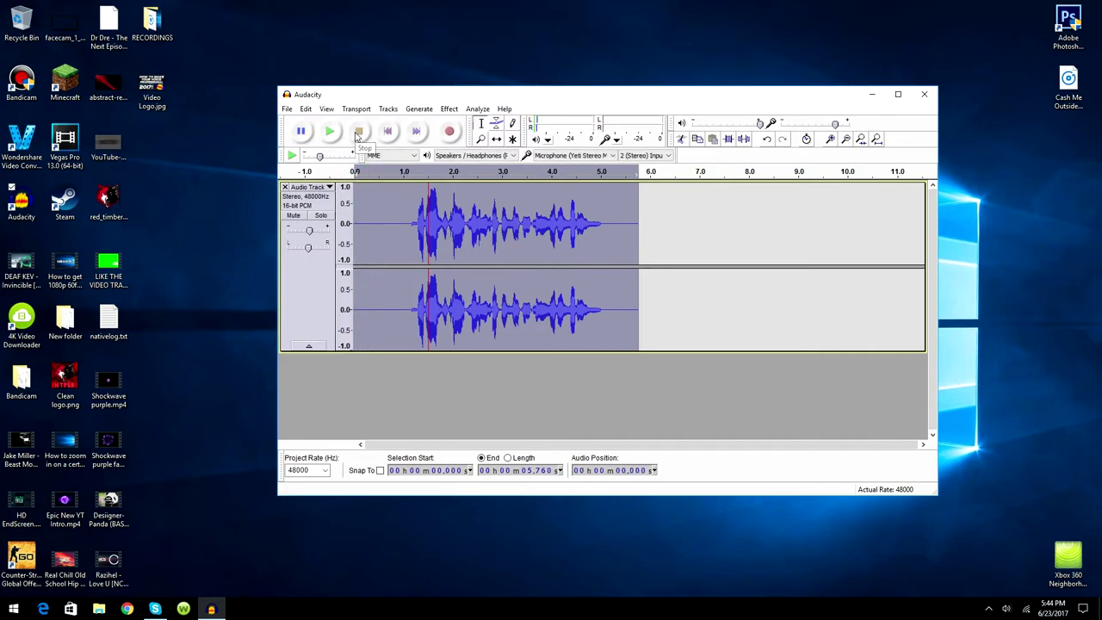
pyautogui.click(451, 111)
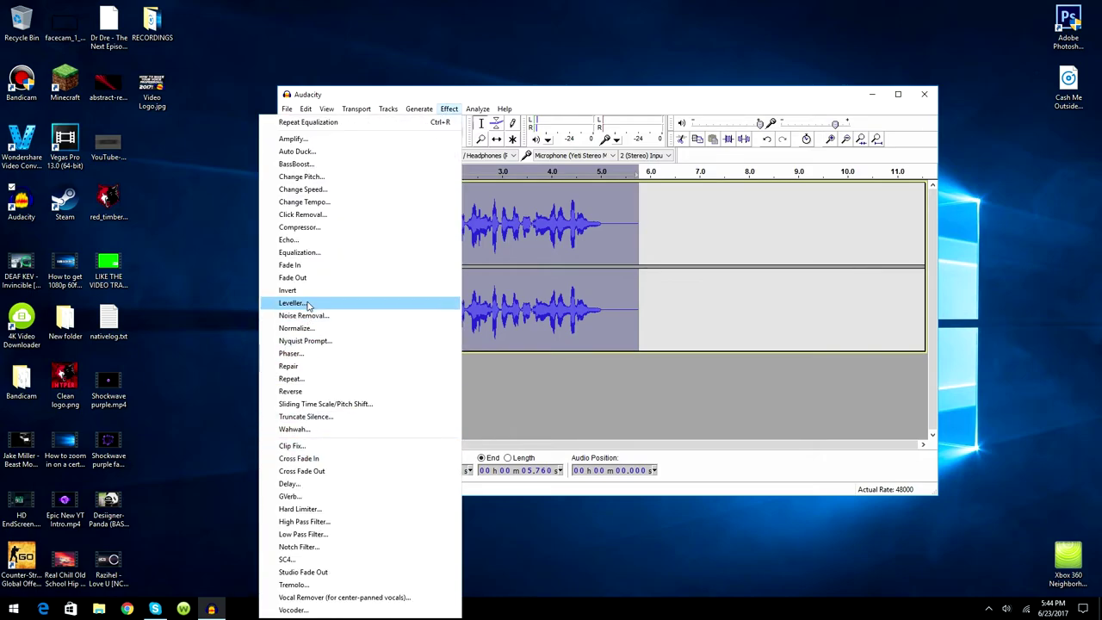
pyautogui.click(301, 328)
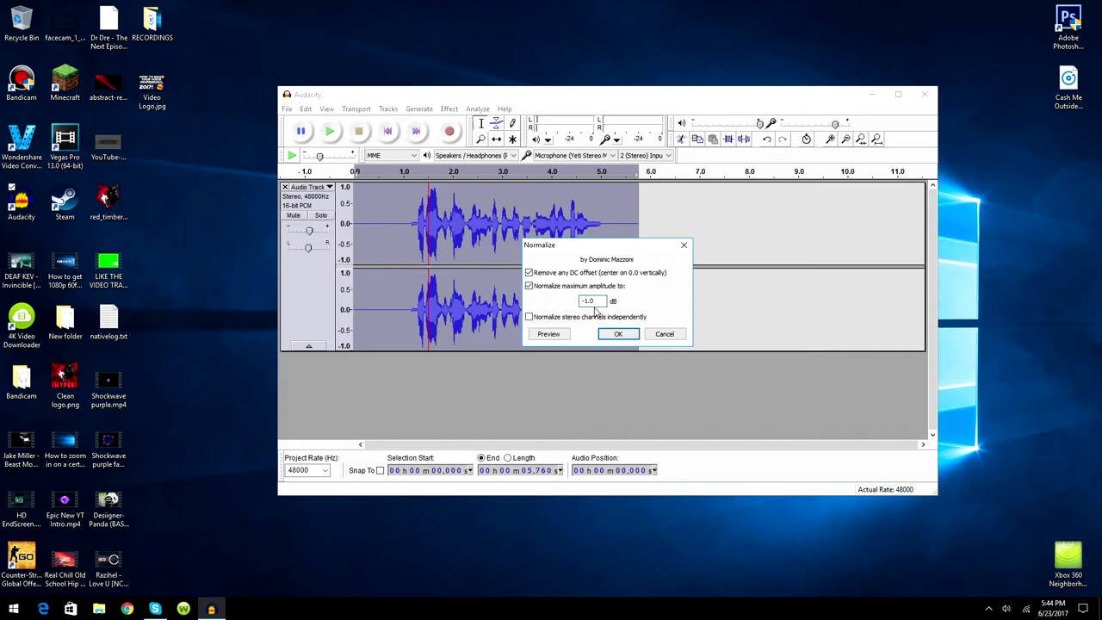
pyautogui.click(617, 334)
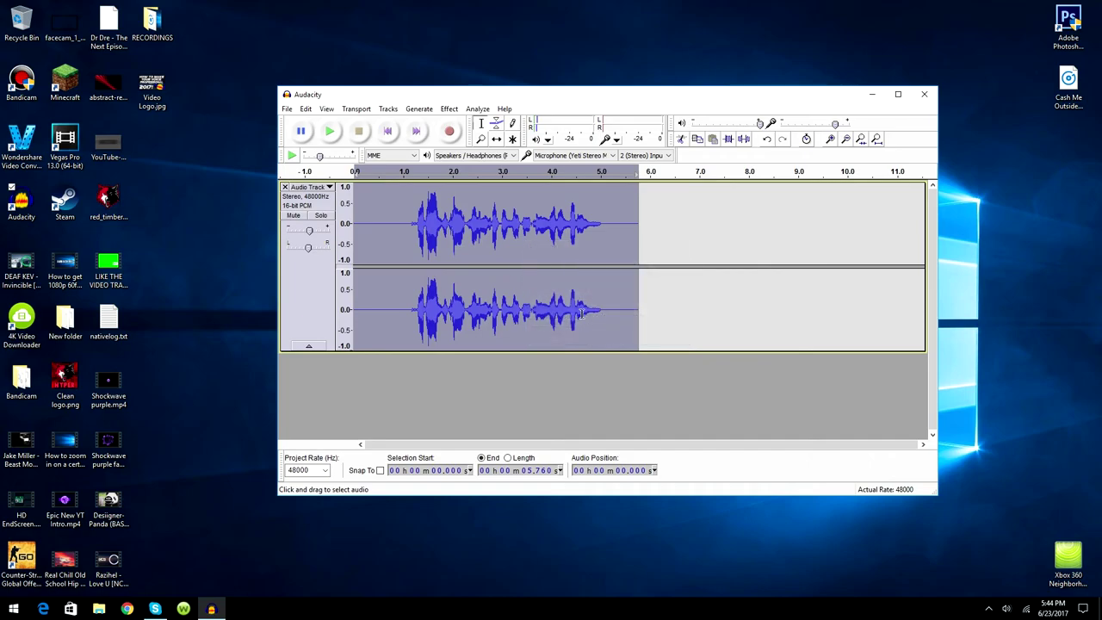
# Step: Apply Hard Limiter to the whole voice clip with a -4 dB limit
pyautogui.click(447, 109)
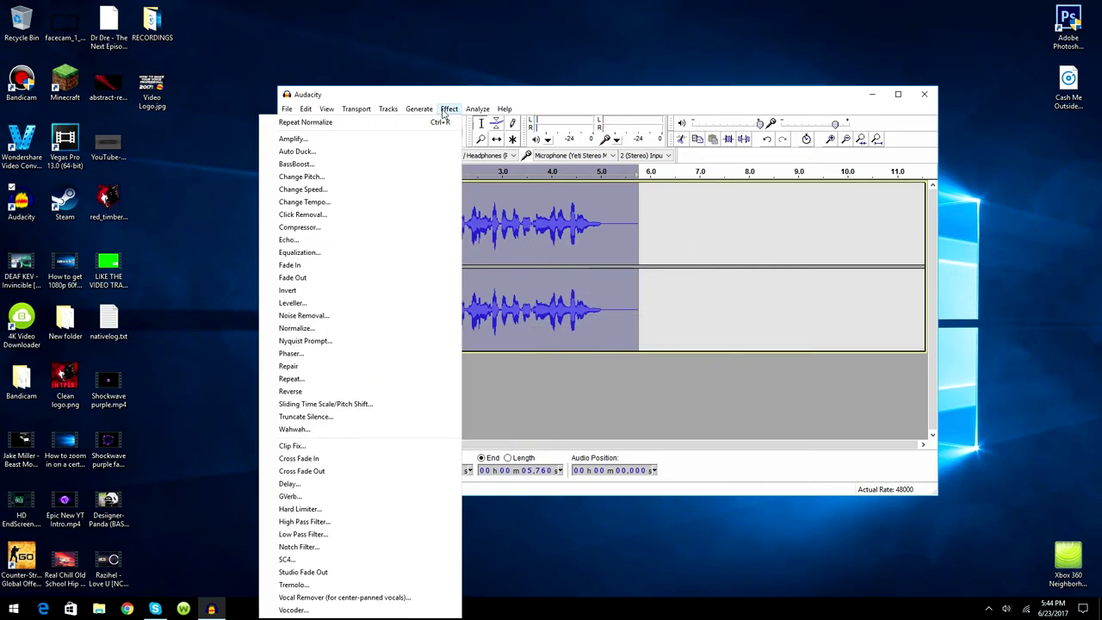
pyautogui.click(301, 509)
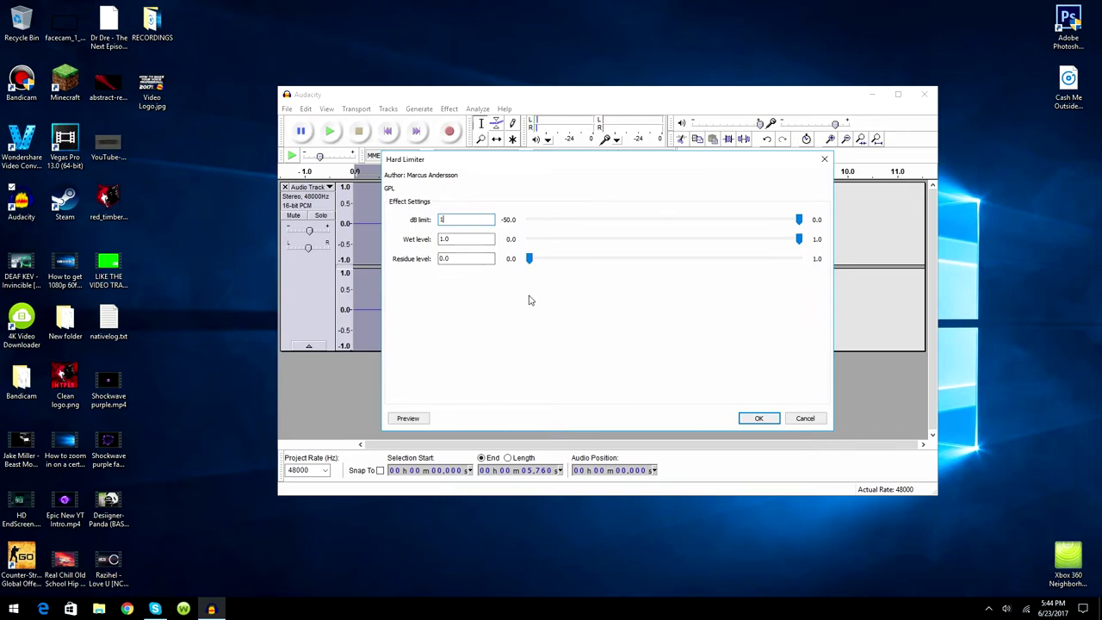
pyautogui.write('4')
pyautogui.click(465, 259)
pyautogui.click(755, 418)
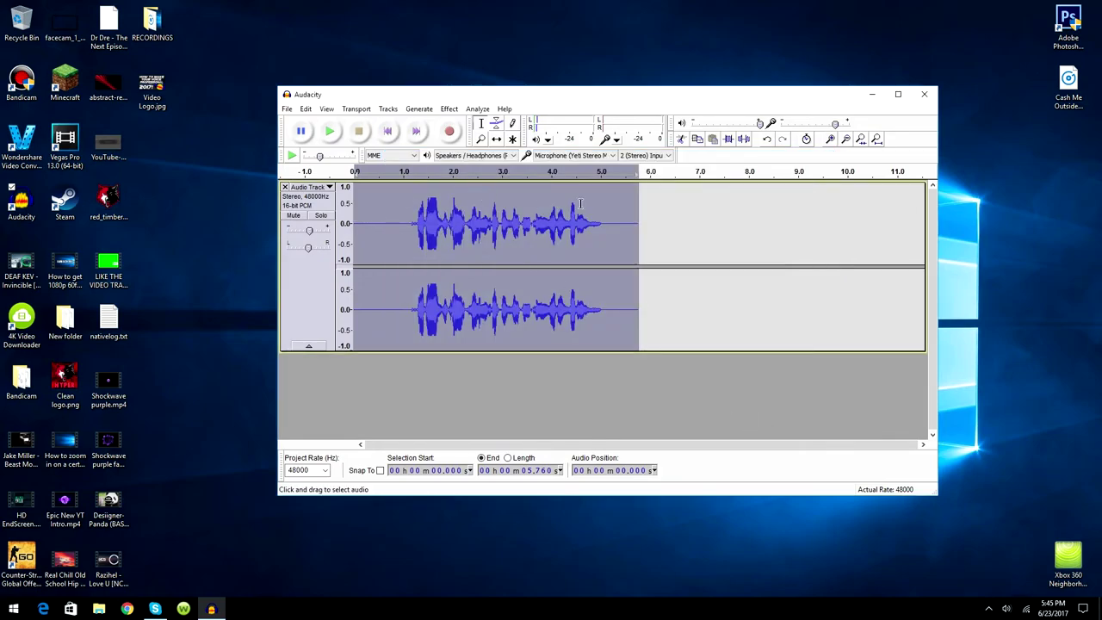
# Step: Run a second Normalize pass at -1.0 dB peak on the limited voice clip
pyautogui.click(449, 109)
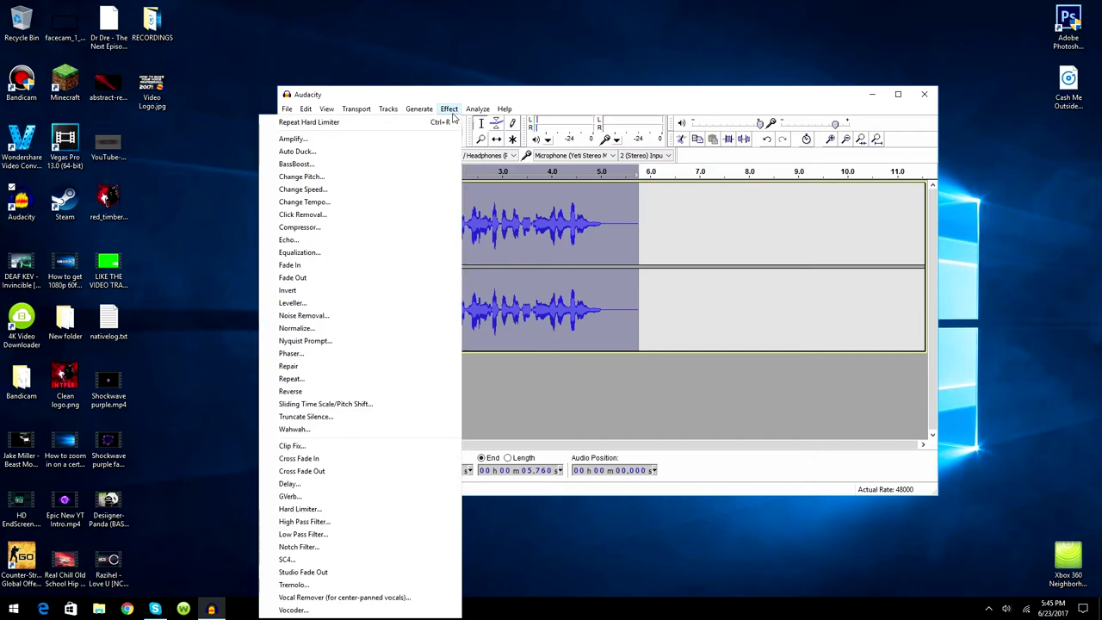
pyautogui.click(321, 328)
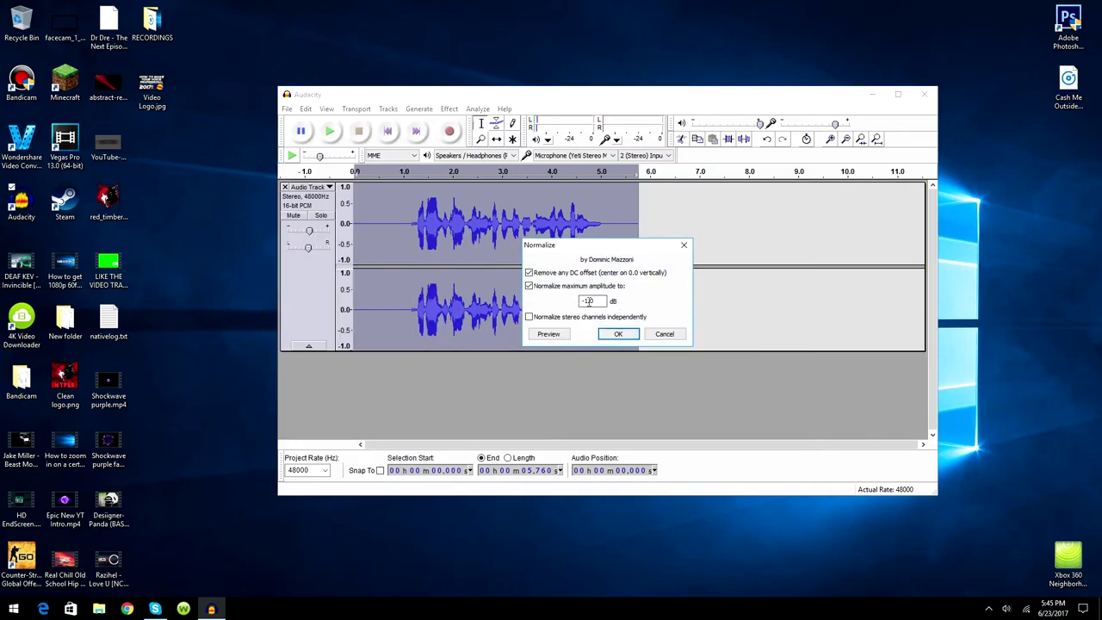
pyautogui.click(616, 334)
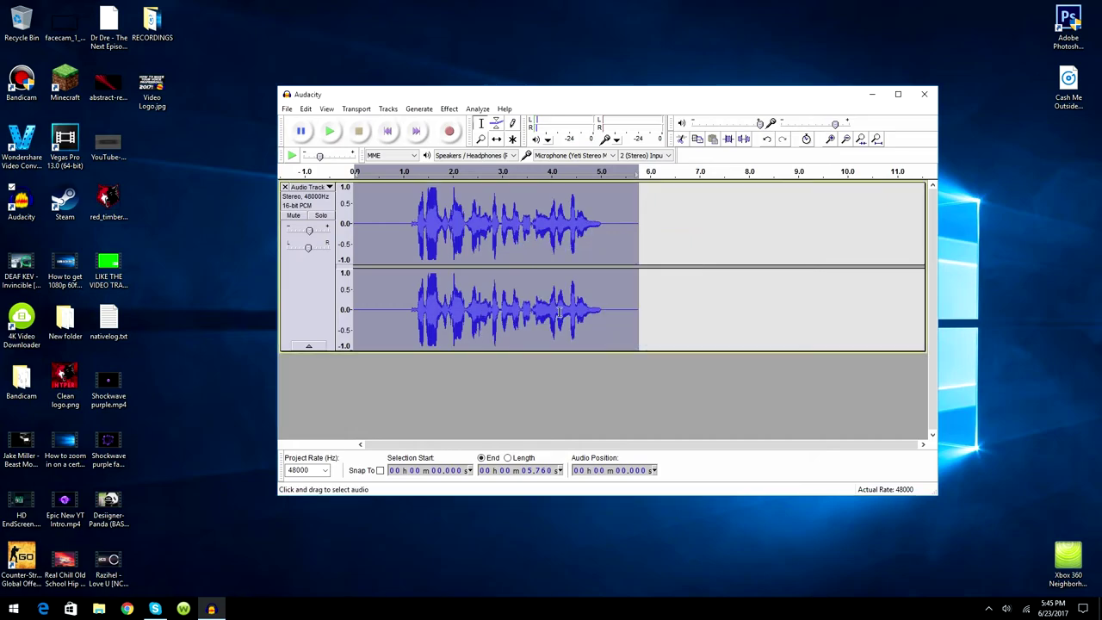
# Step: Play the processed clip, drop the track gain to -6 dB, and play it again
pyautogui.click(329, 130)
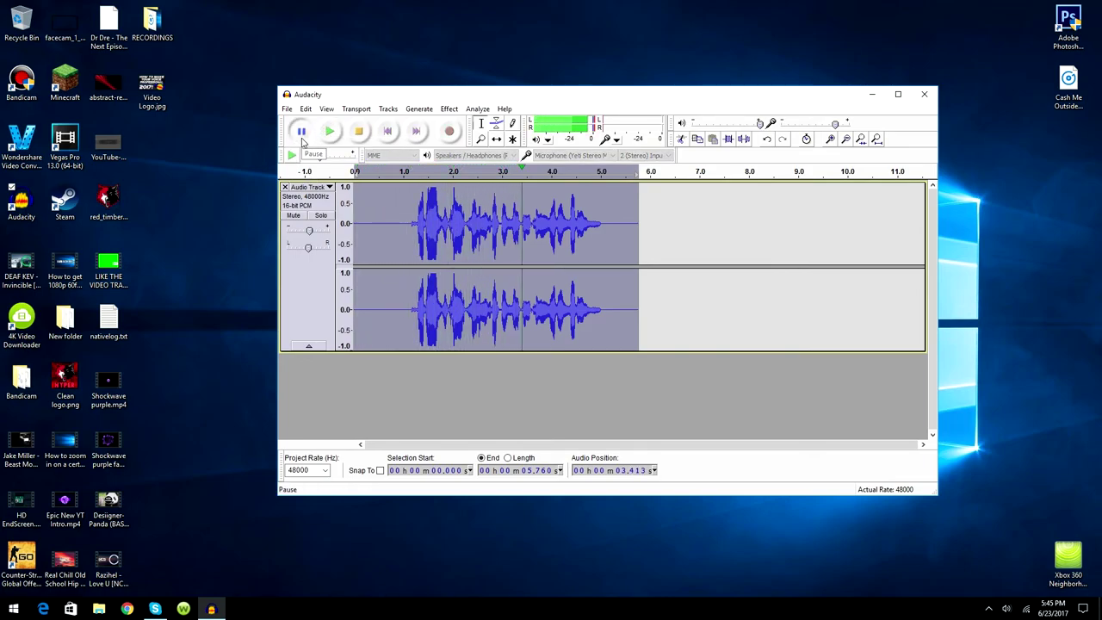
pyautogui.click(358, 131)
pyautogui.moveTo(309, 231); pyautogui.dragTo(302, 230)
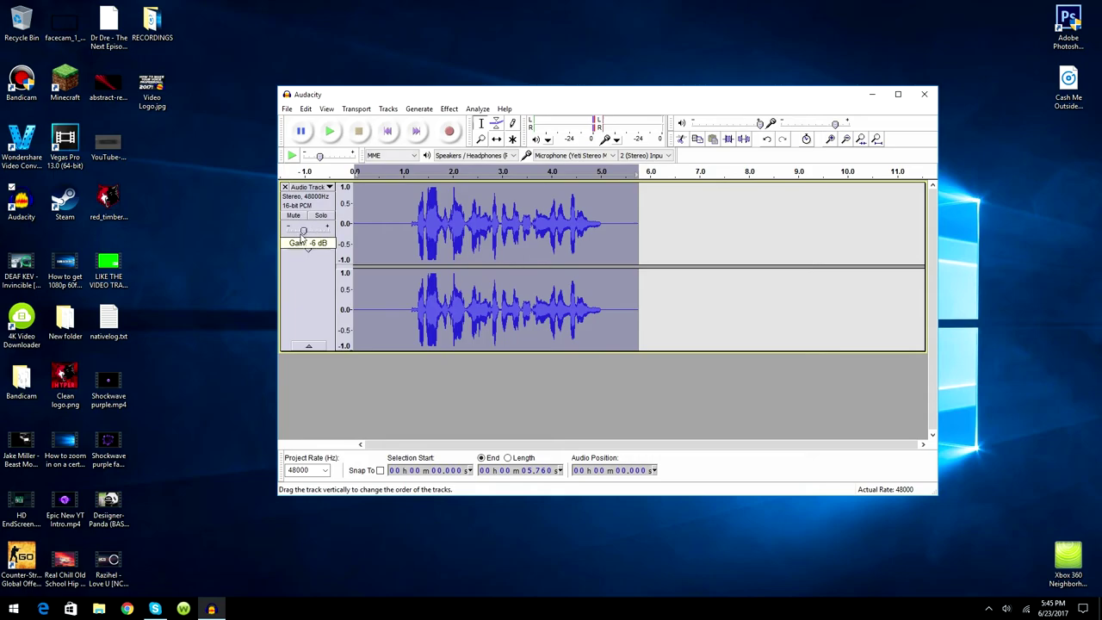
pyautogui.click(330, 131)
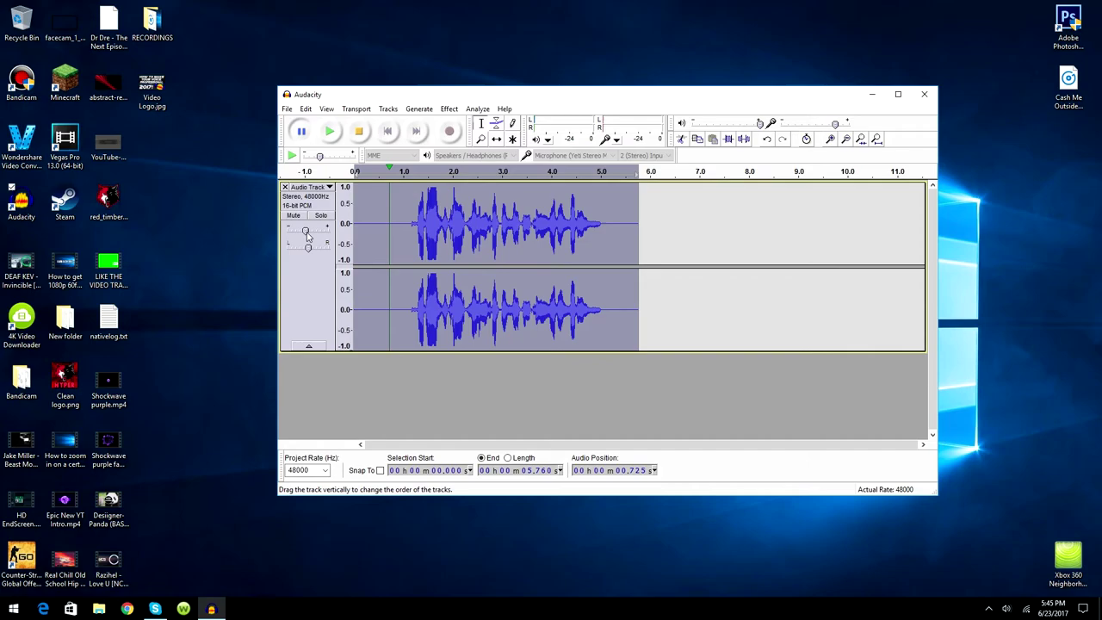
pyautogui.click(331, 130)
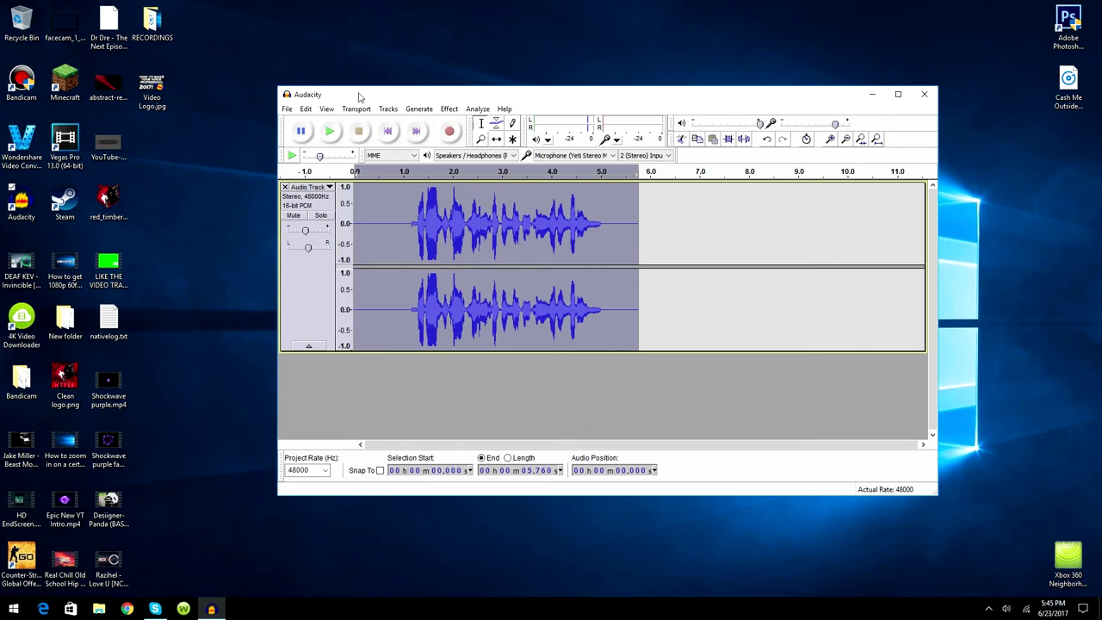
# Step: Drag the Audacity window a little to the left on the desktop
pyautogui.moveTo(360, 96); pyautogui.dragTo(339, 99)
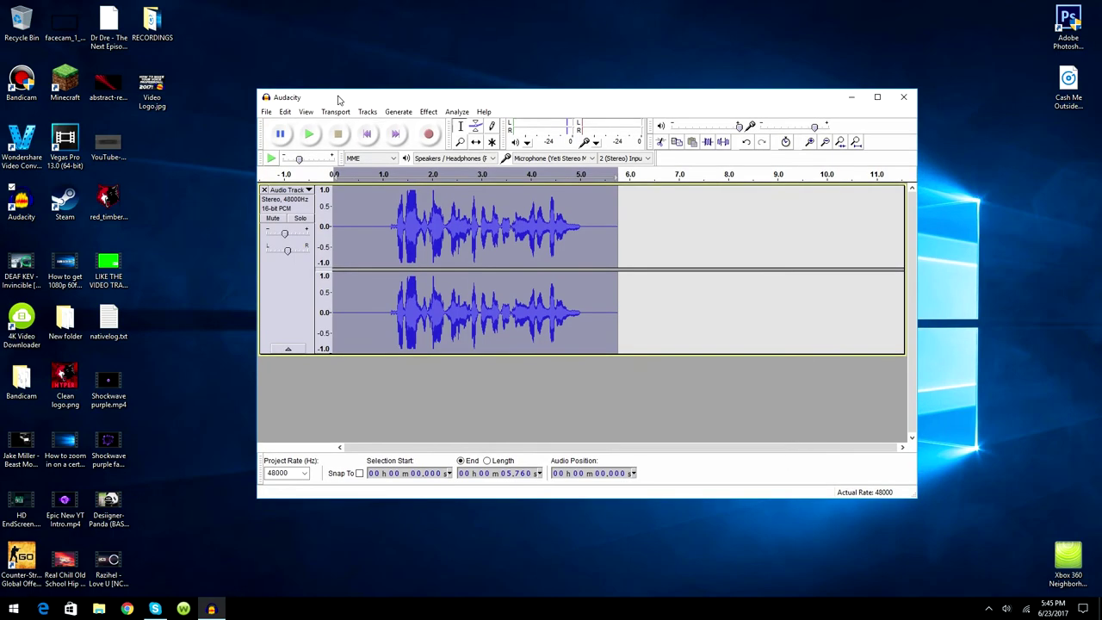